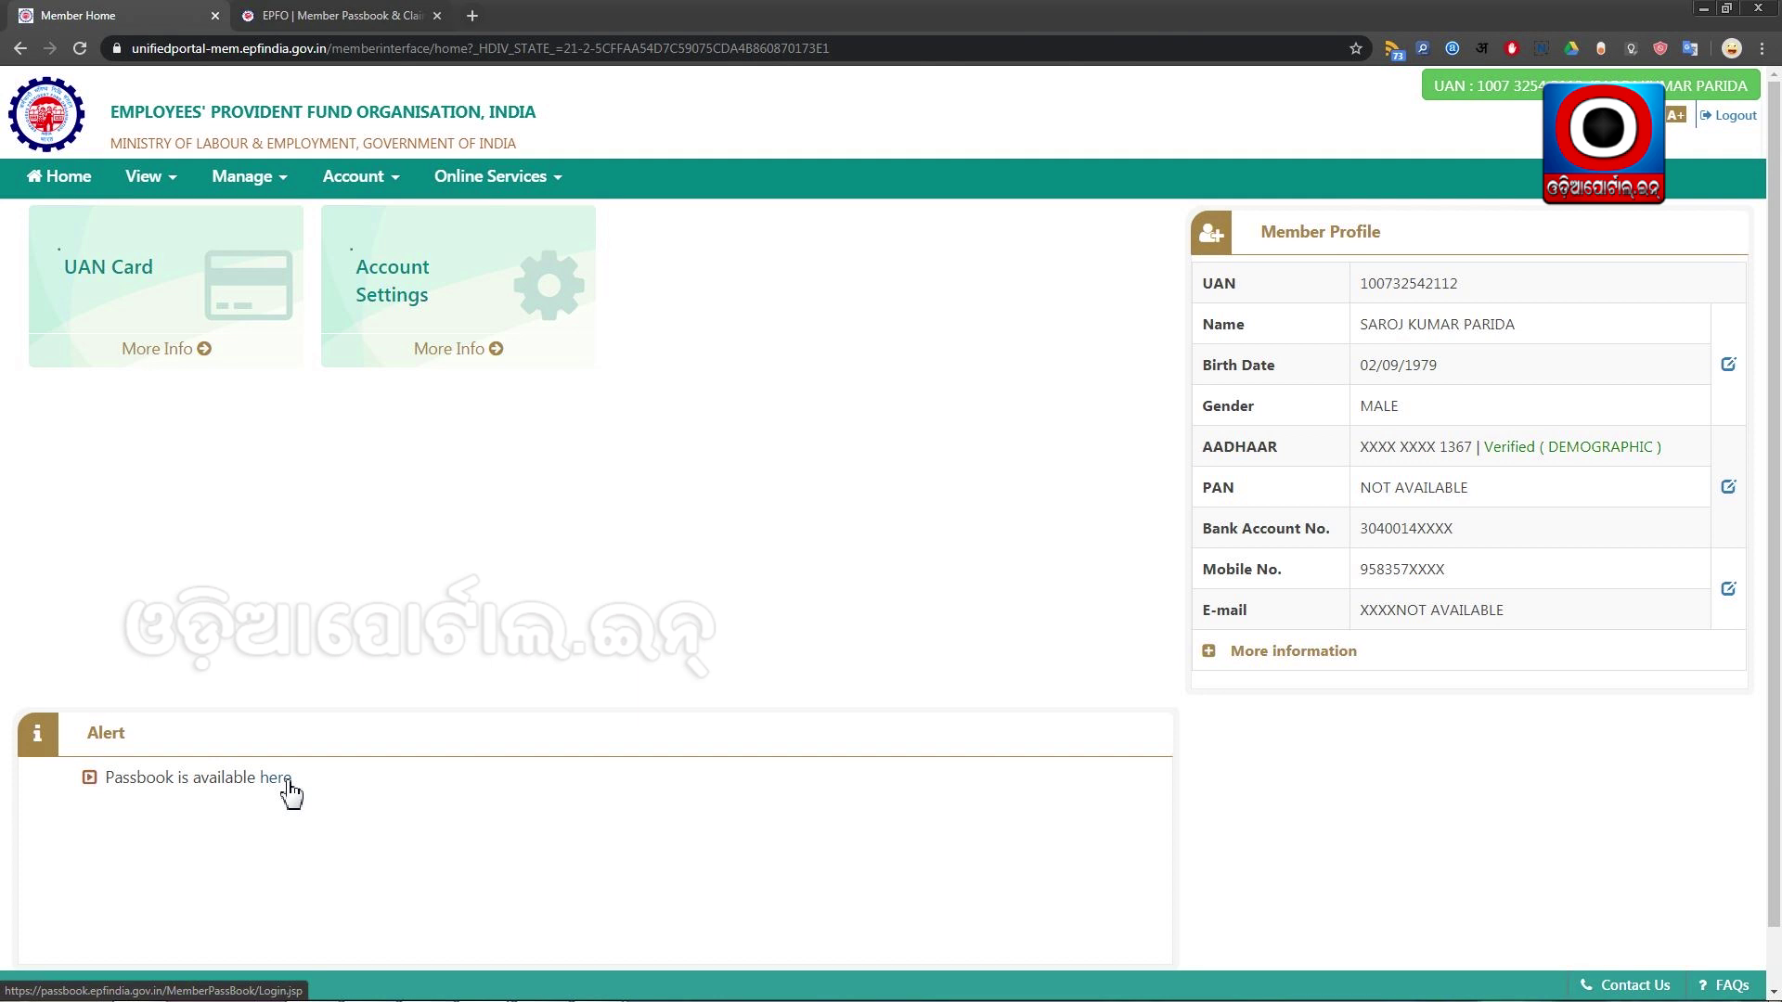
Open the Member Passbook page from the alert link and expand the Select MEMBER ID list
click(337, 13)
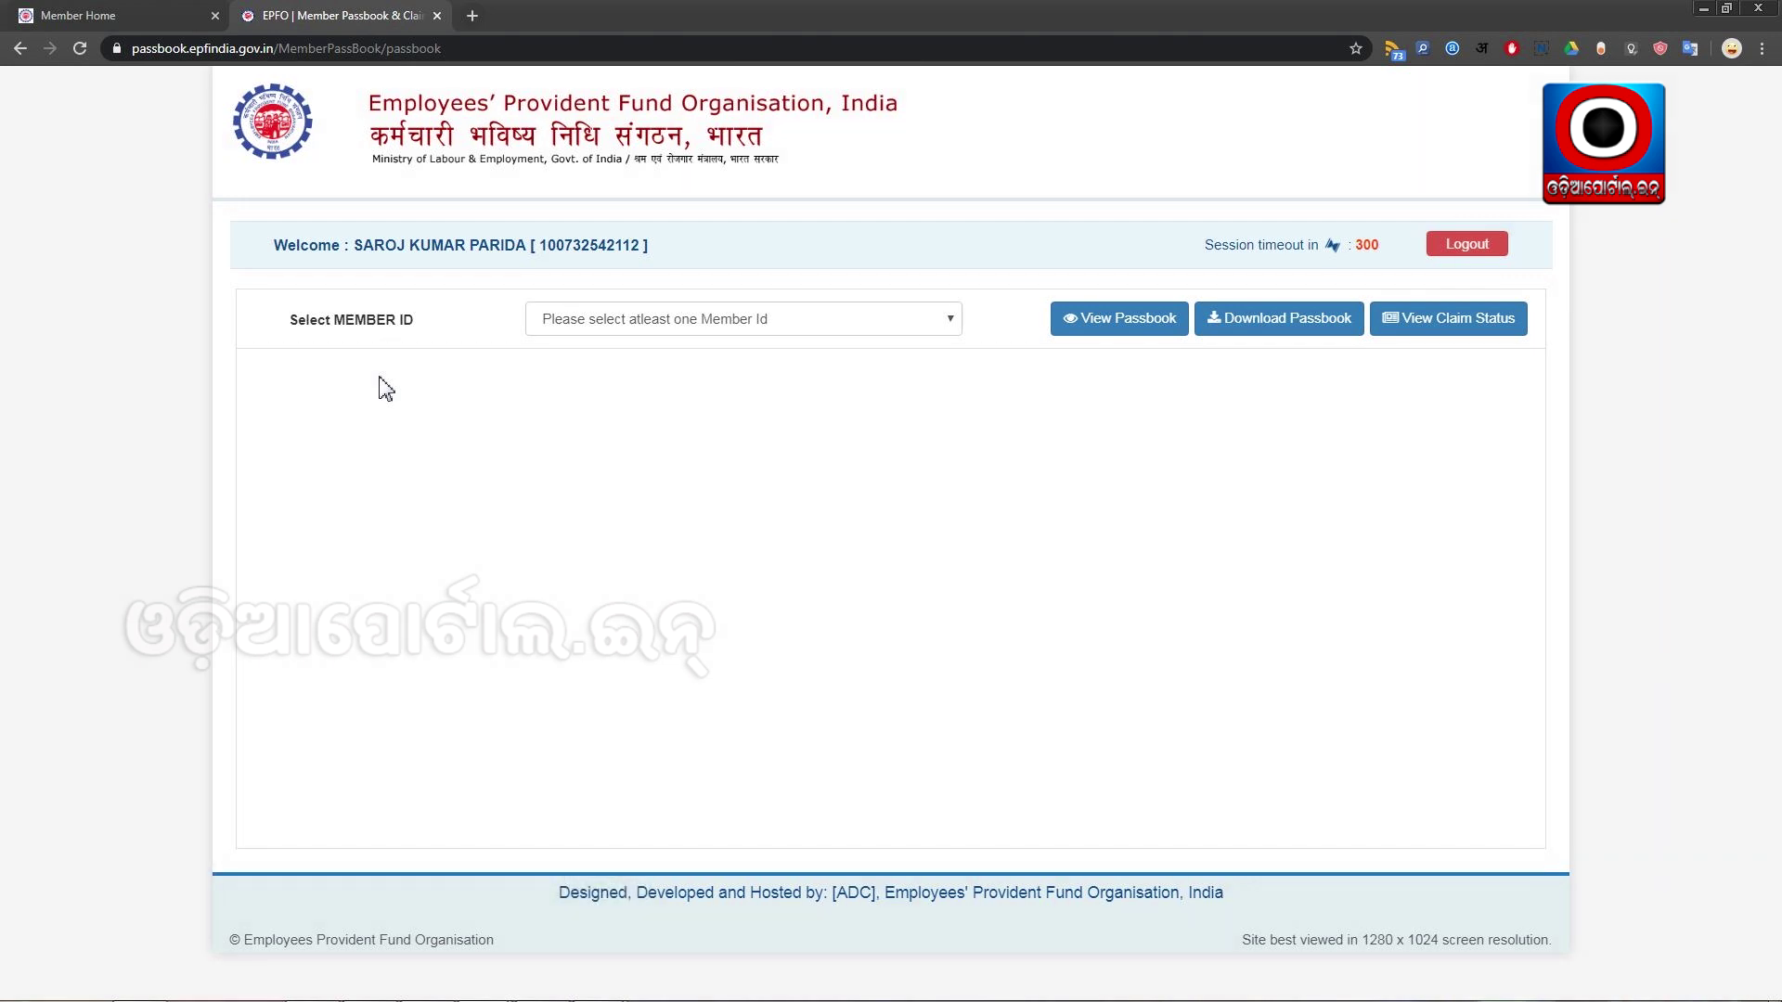
click(788, 320)
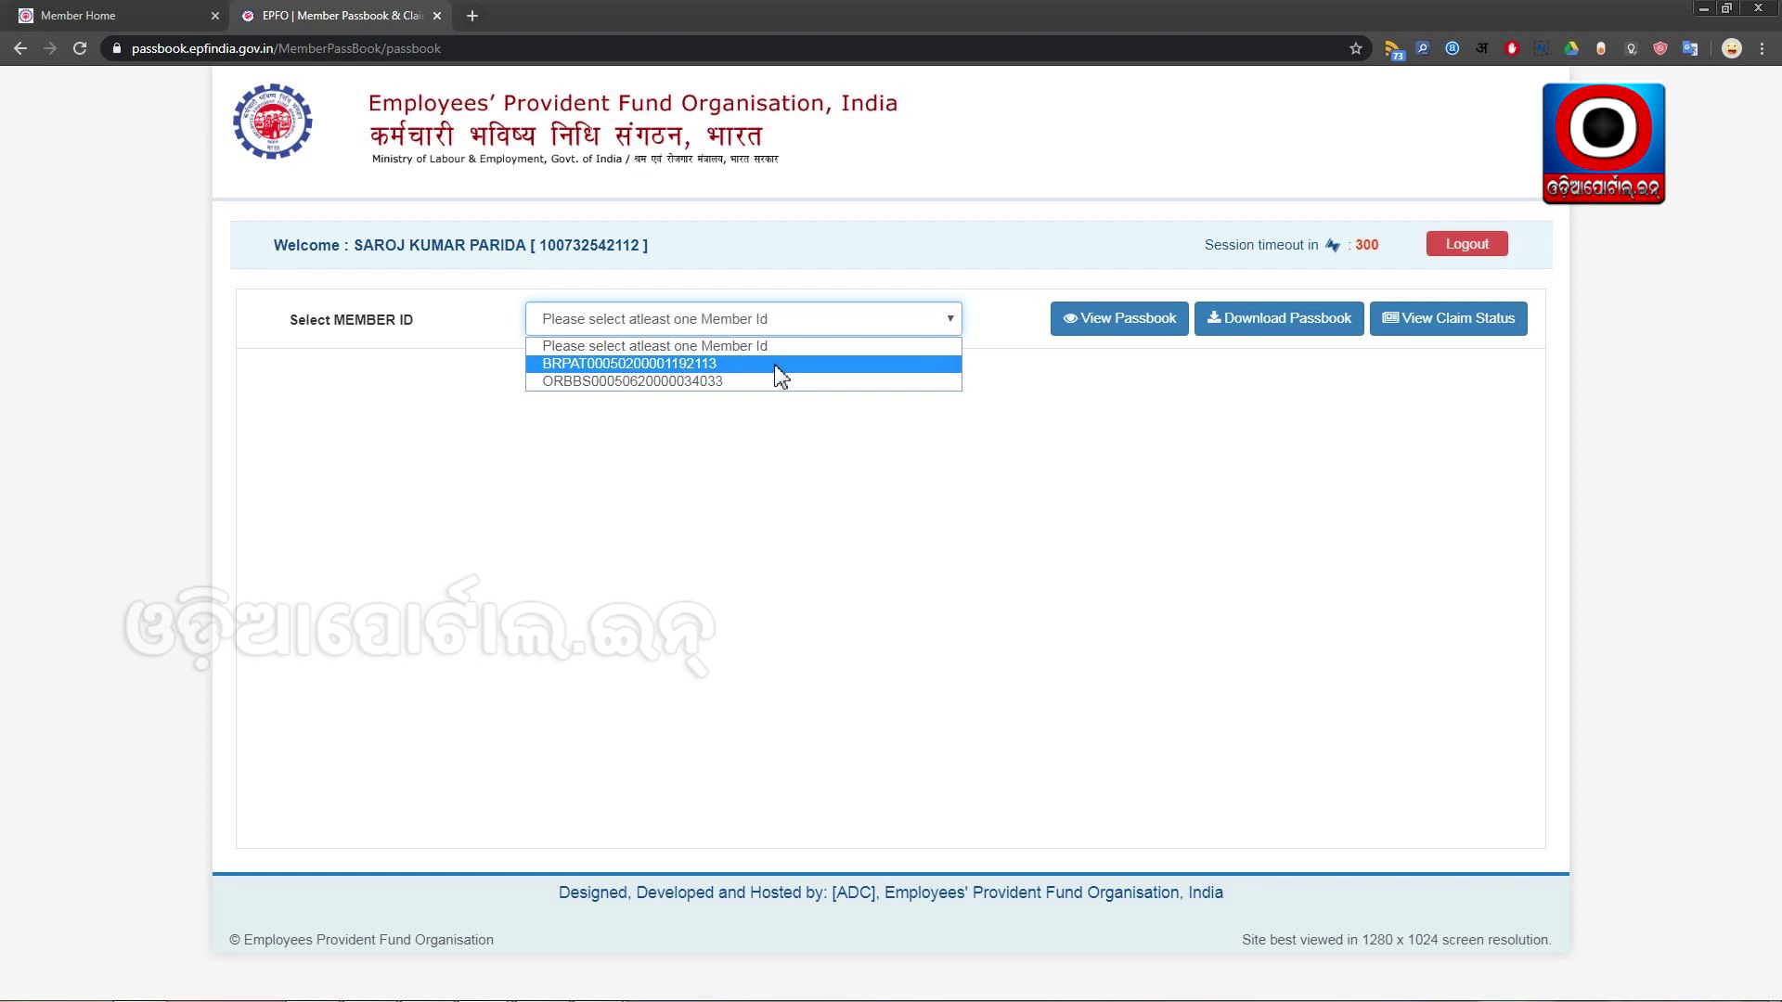
Load the passbook for the first member ID and review its 20,638 total balance and transactions
click(775, 365)
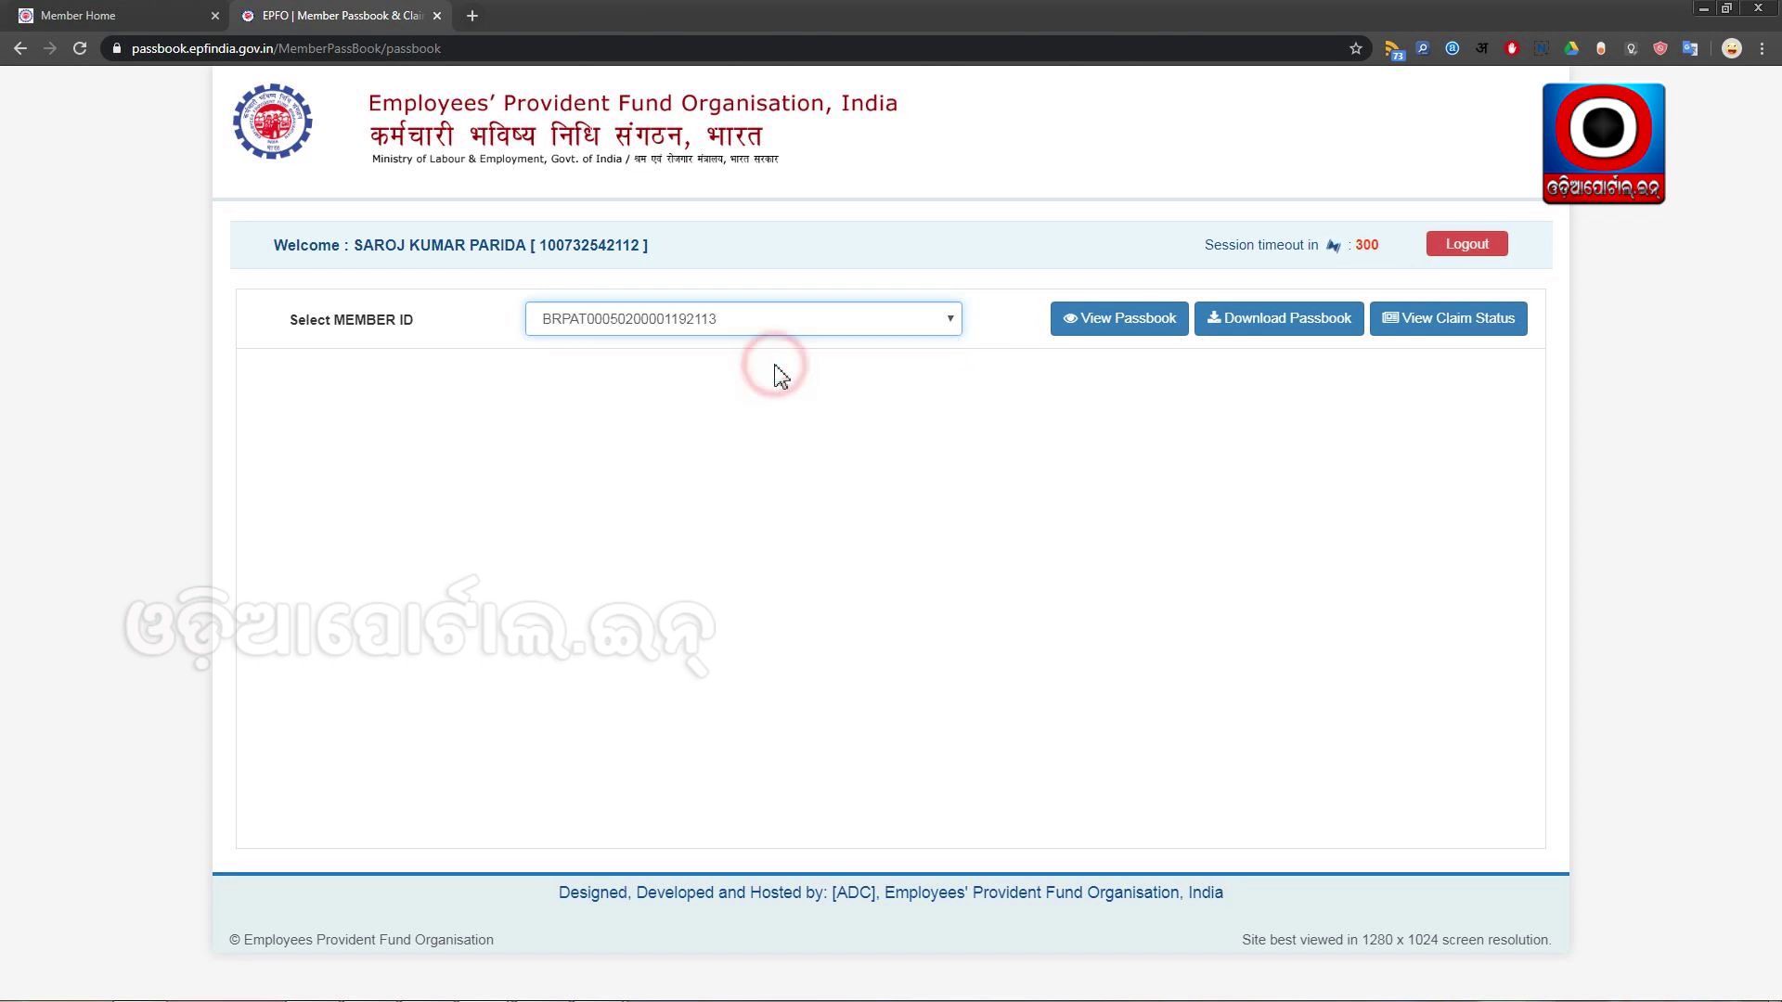
click(1089, 336)
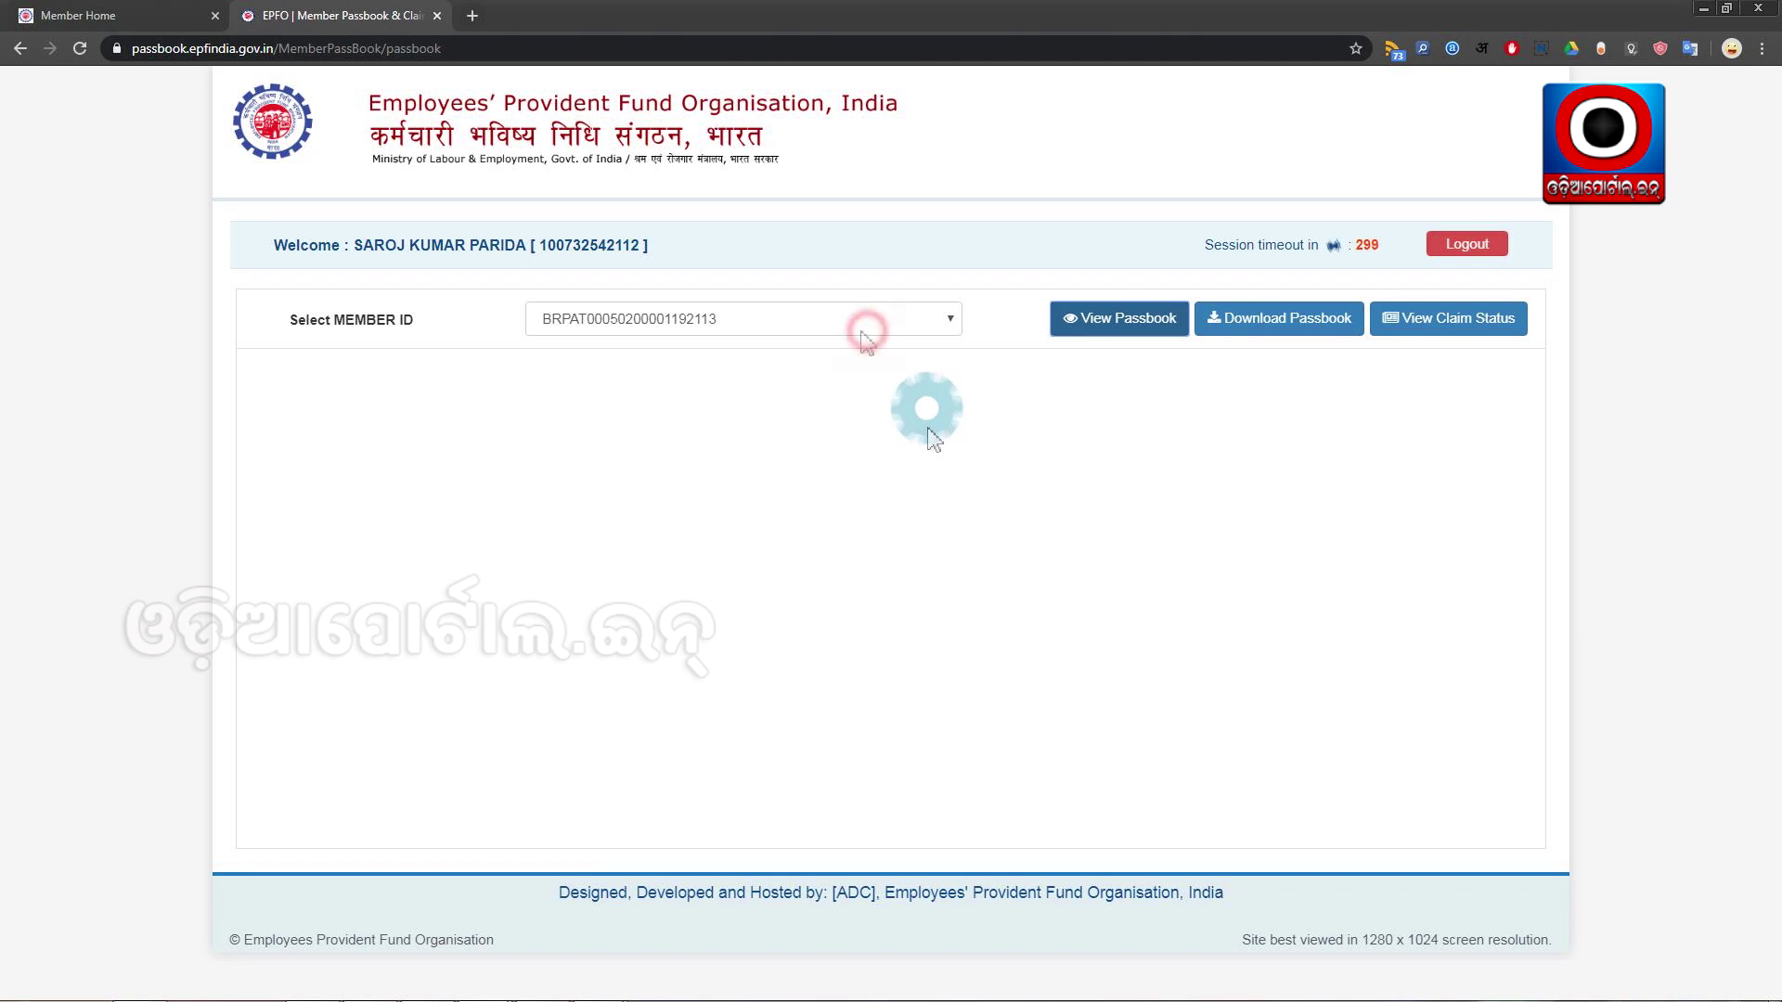
click(705, 325)
click(825, 275)
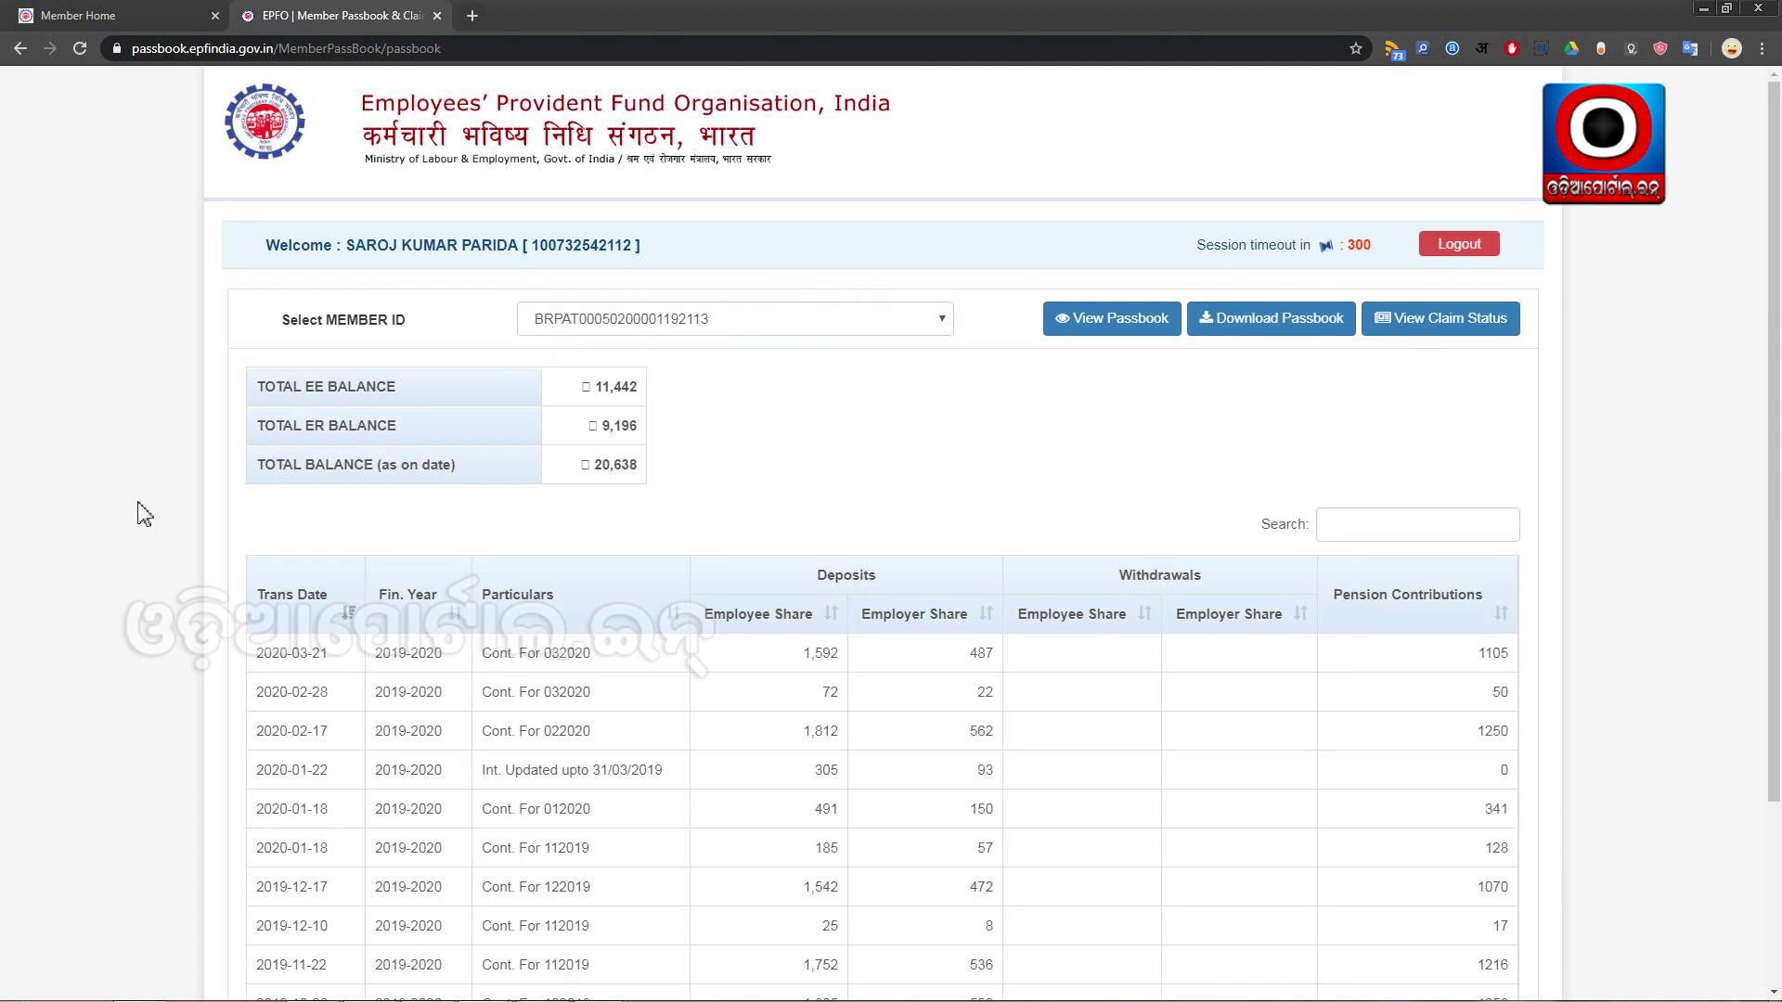
drag(1775, 460, 1778, 585)
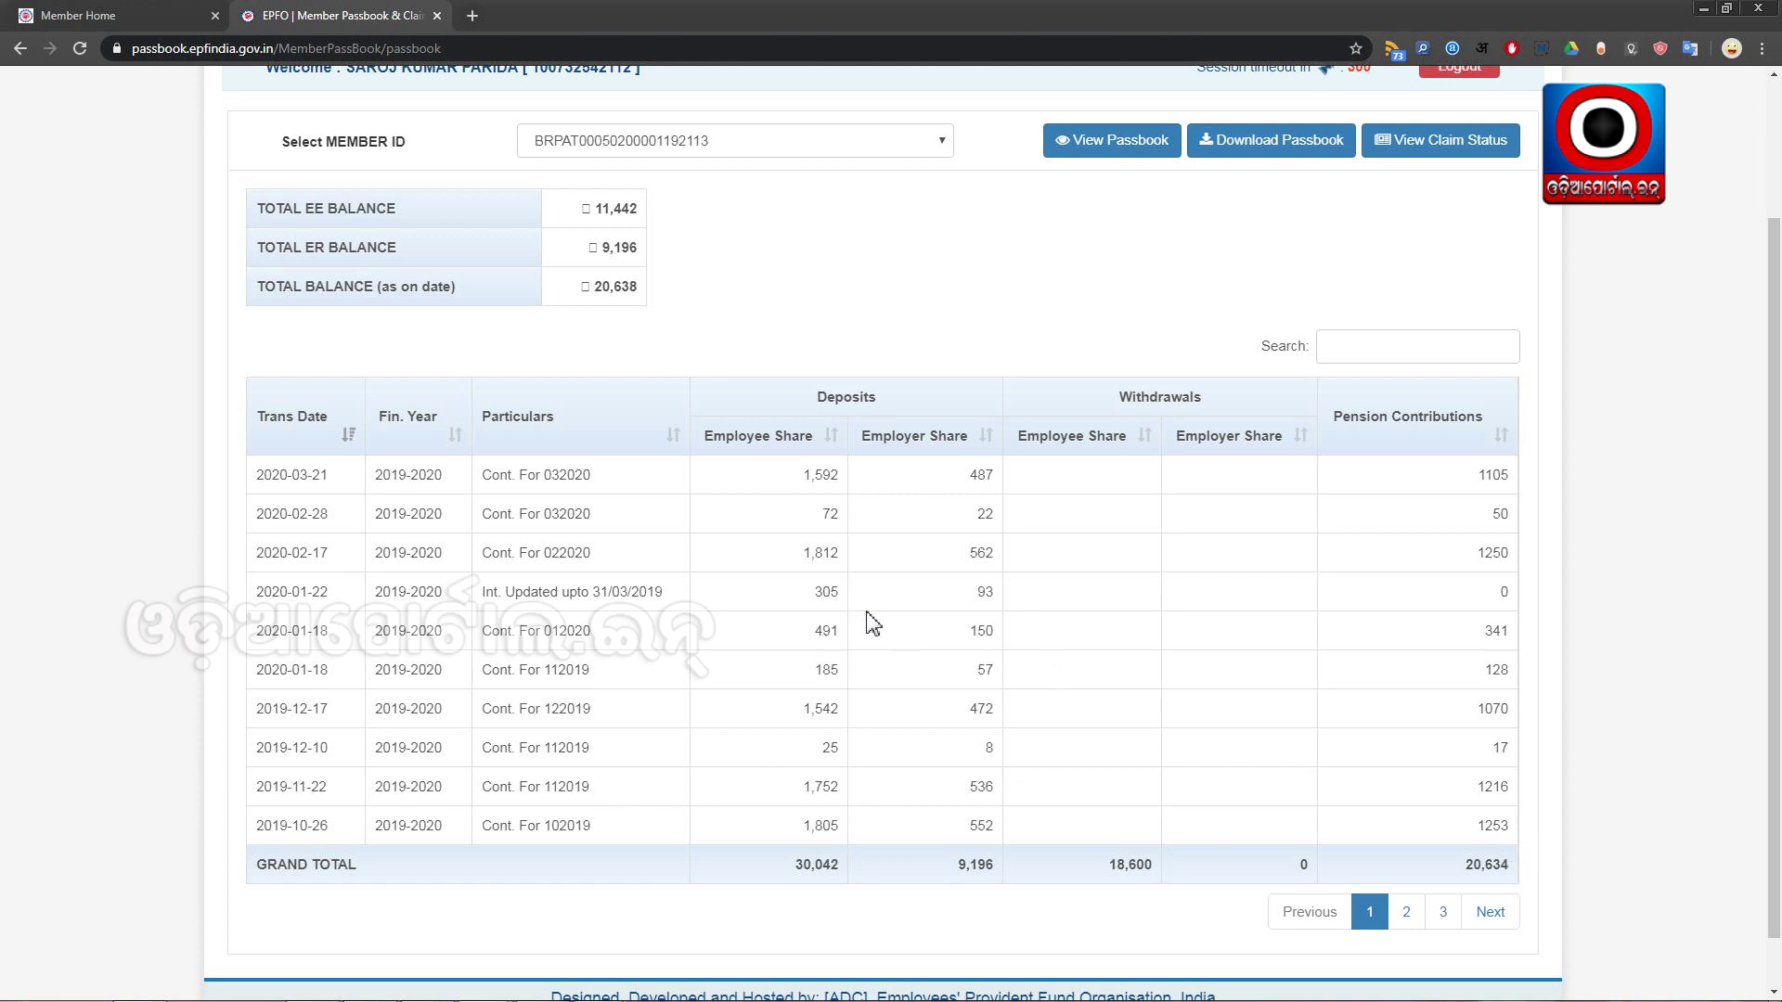
scroll(872, 624, up, 2)
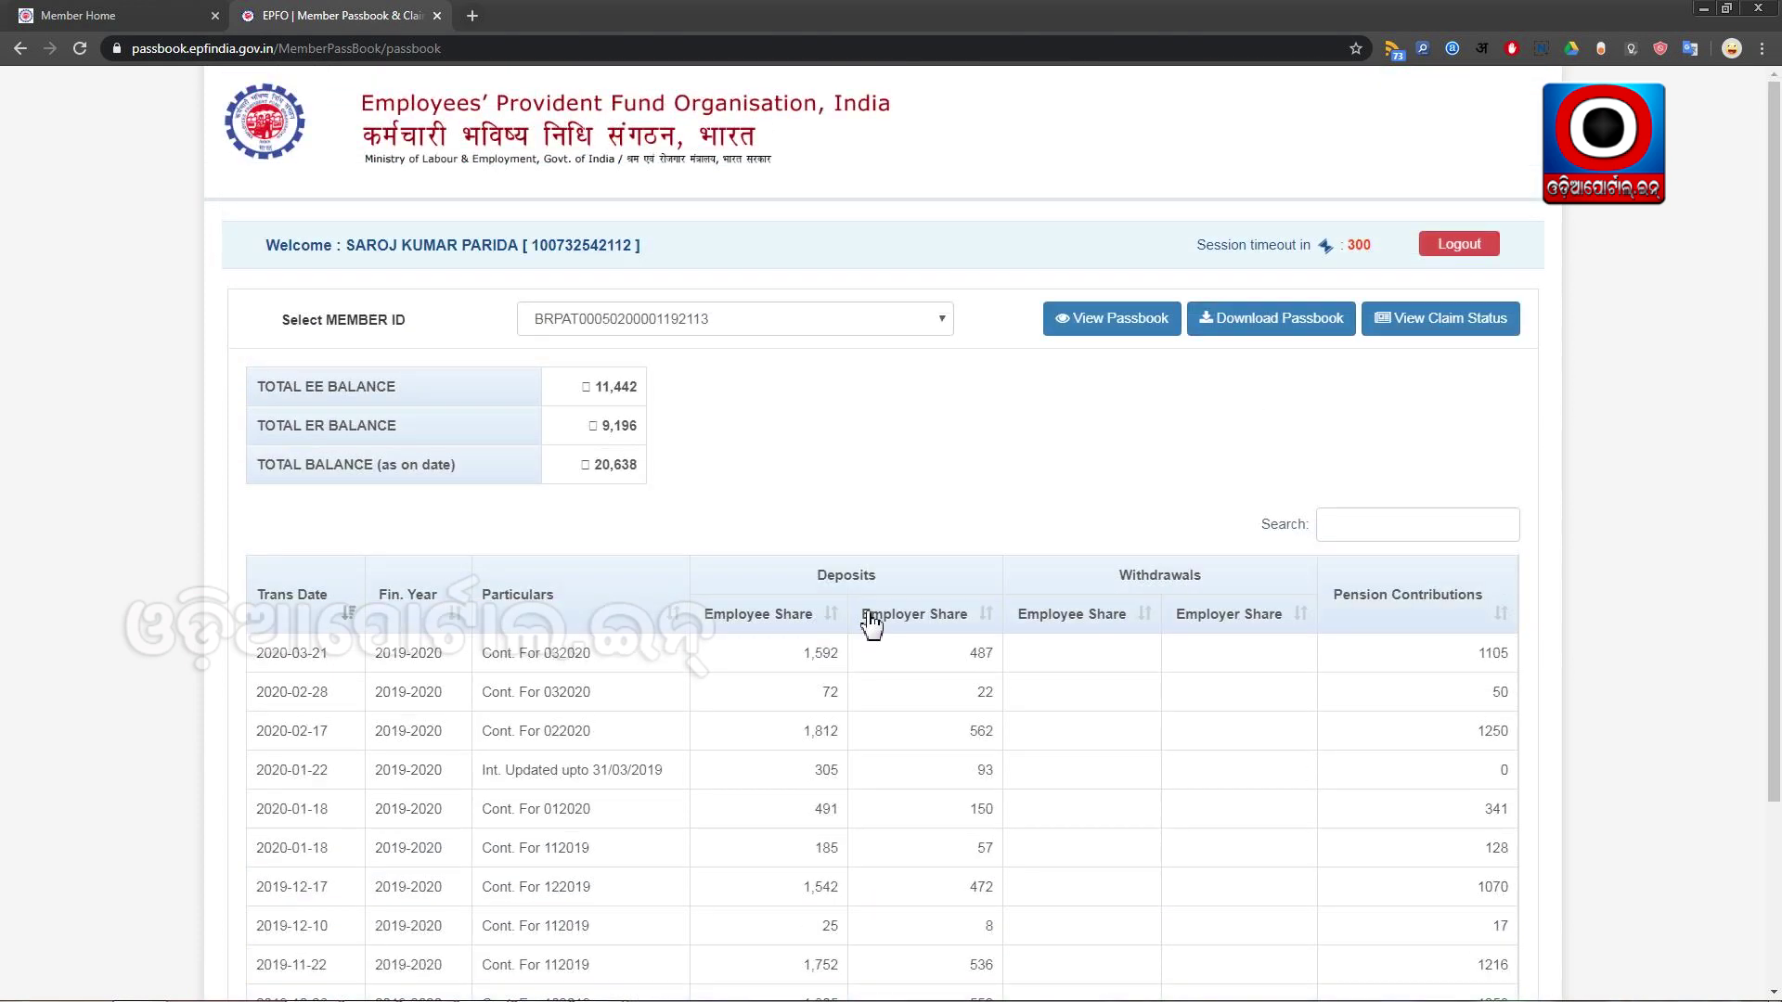
double_click(614, 464)
click(676, 473)
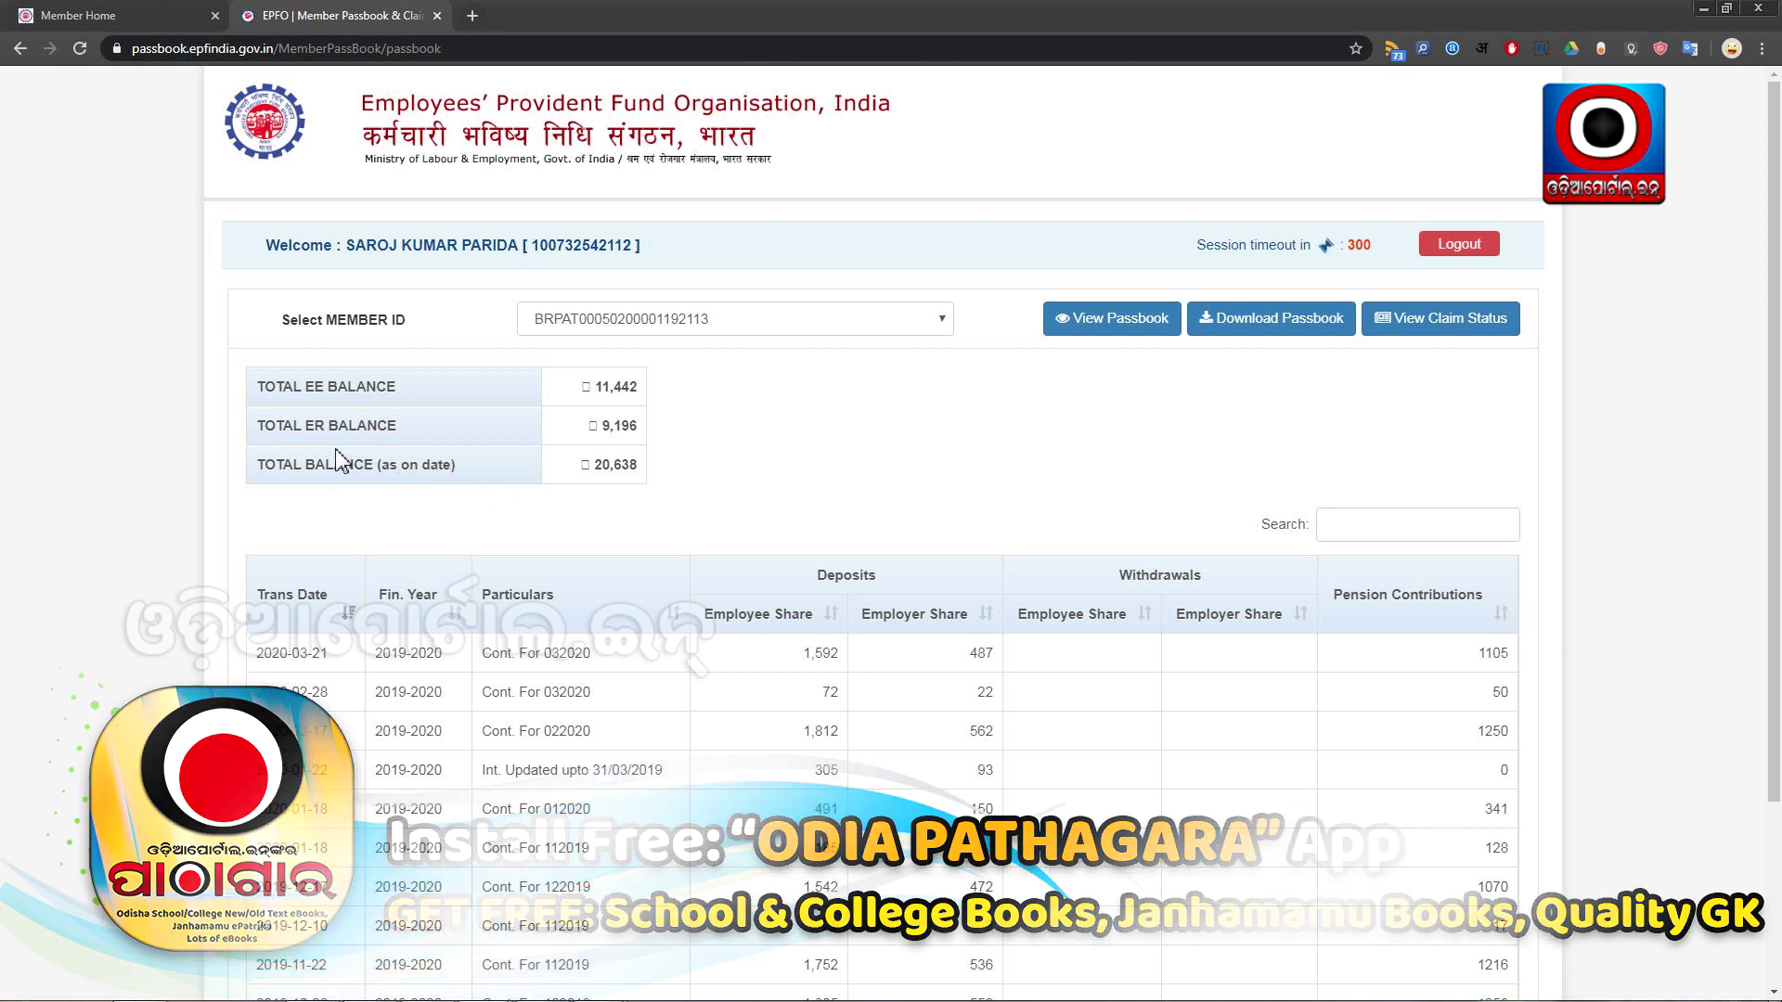
Return to Member Home and open Online Services > CLAIM (FORM-31,19,10C&10D)
click(123, 14)
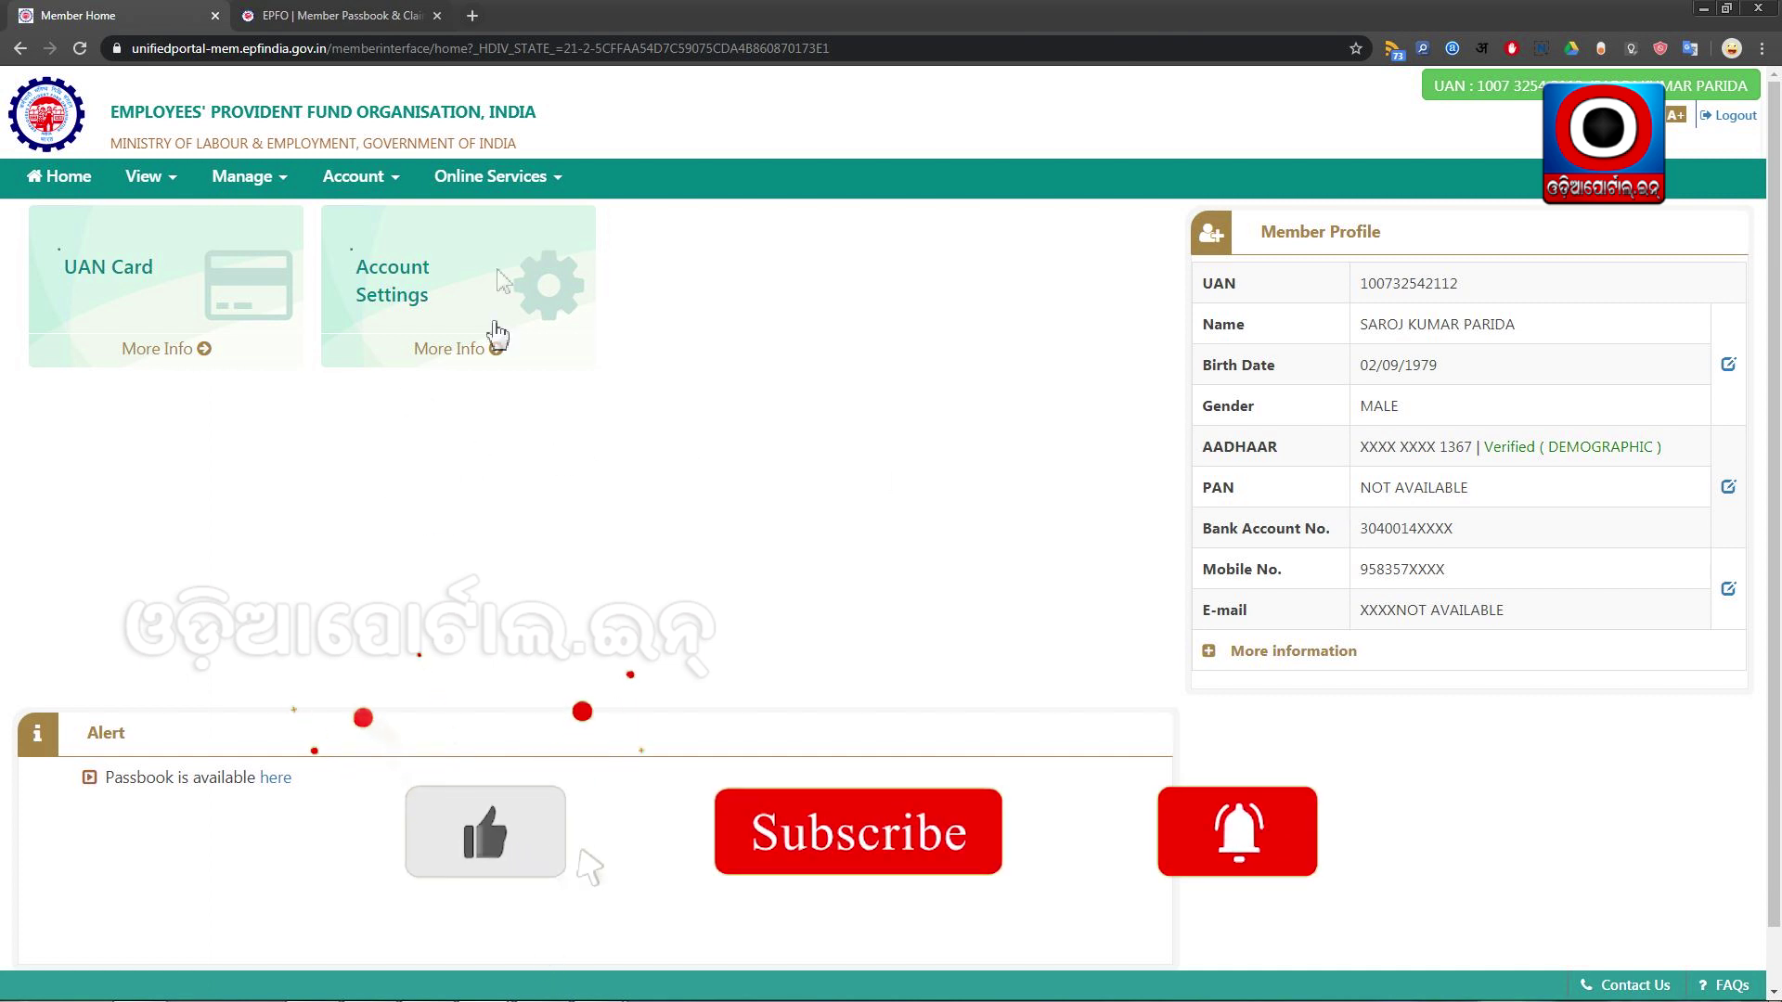
click(517, 178)
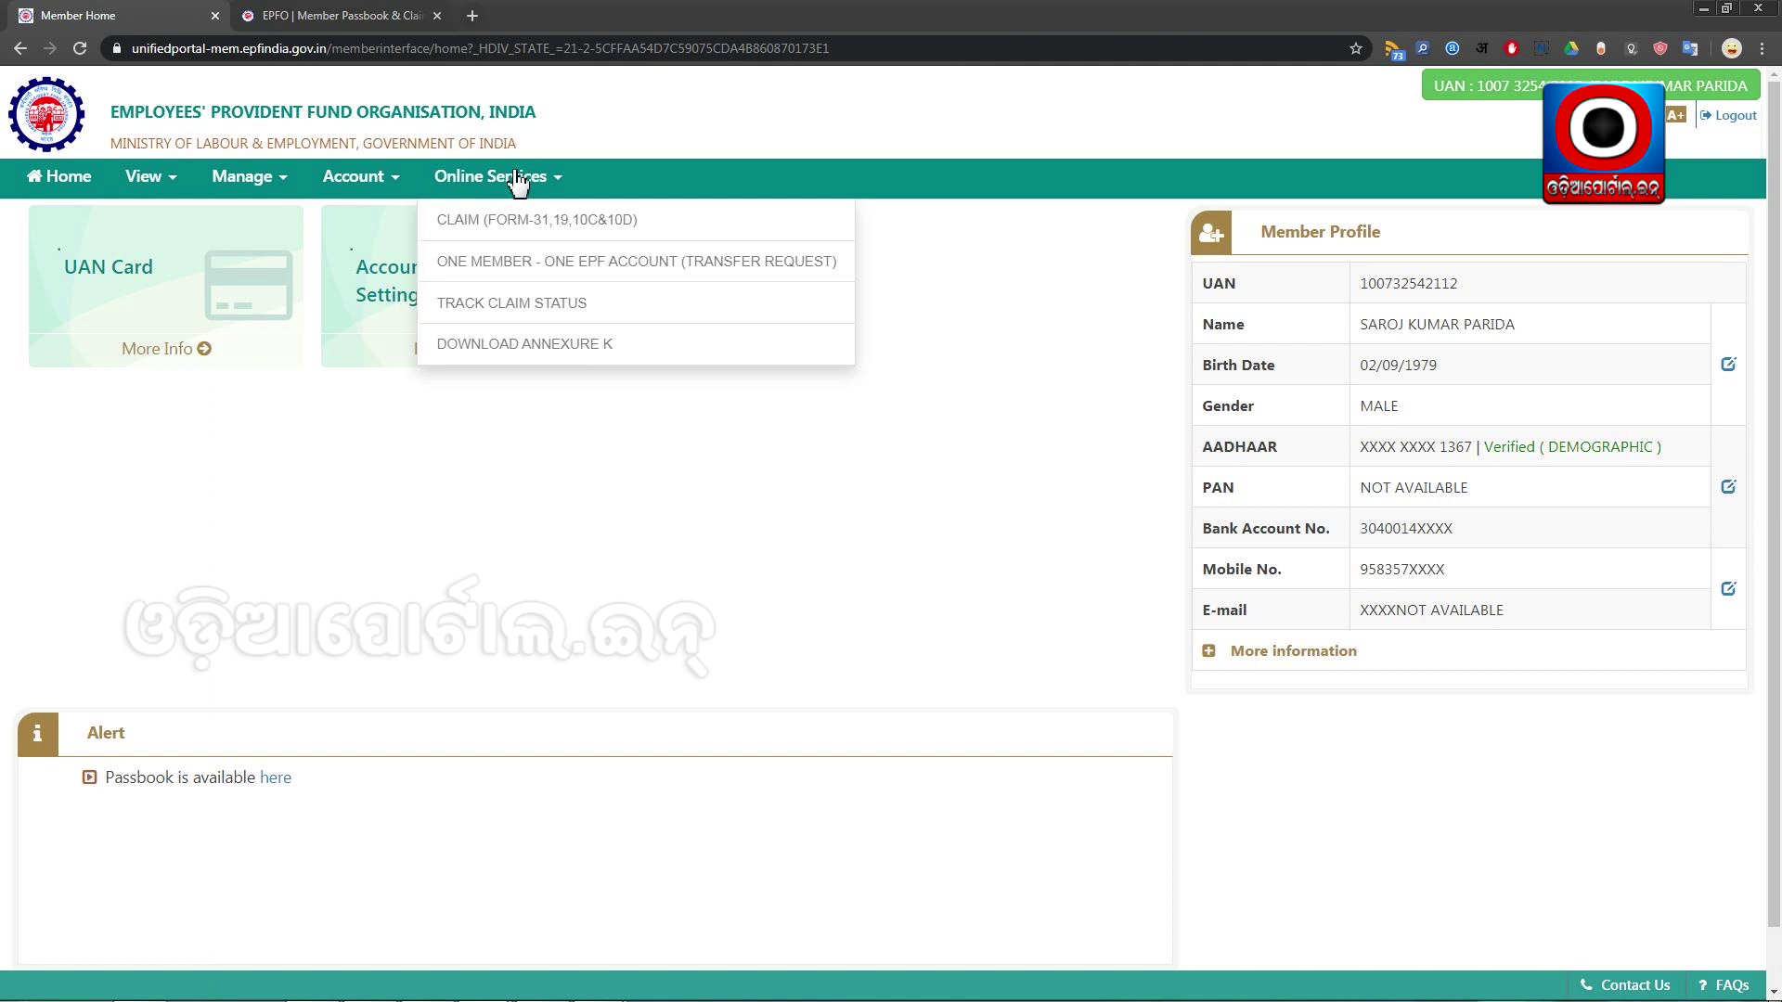
click(517, 183)
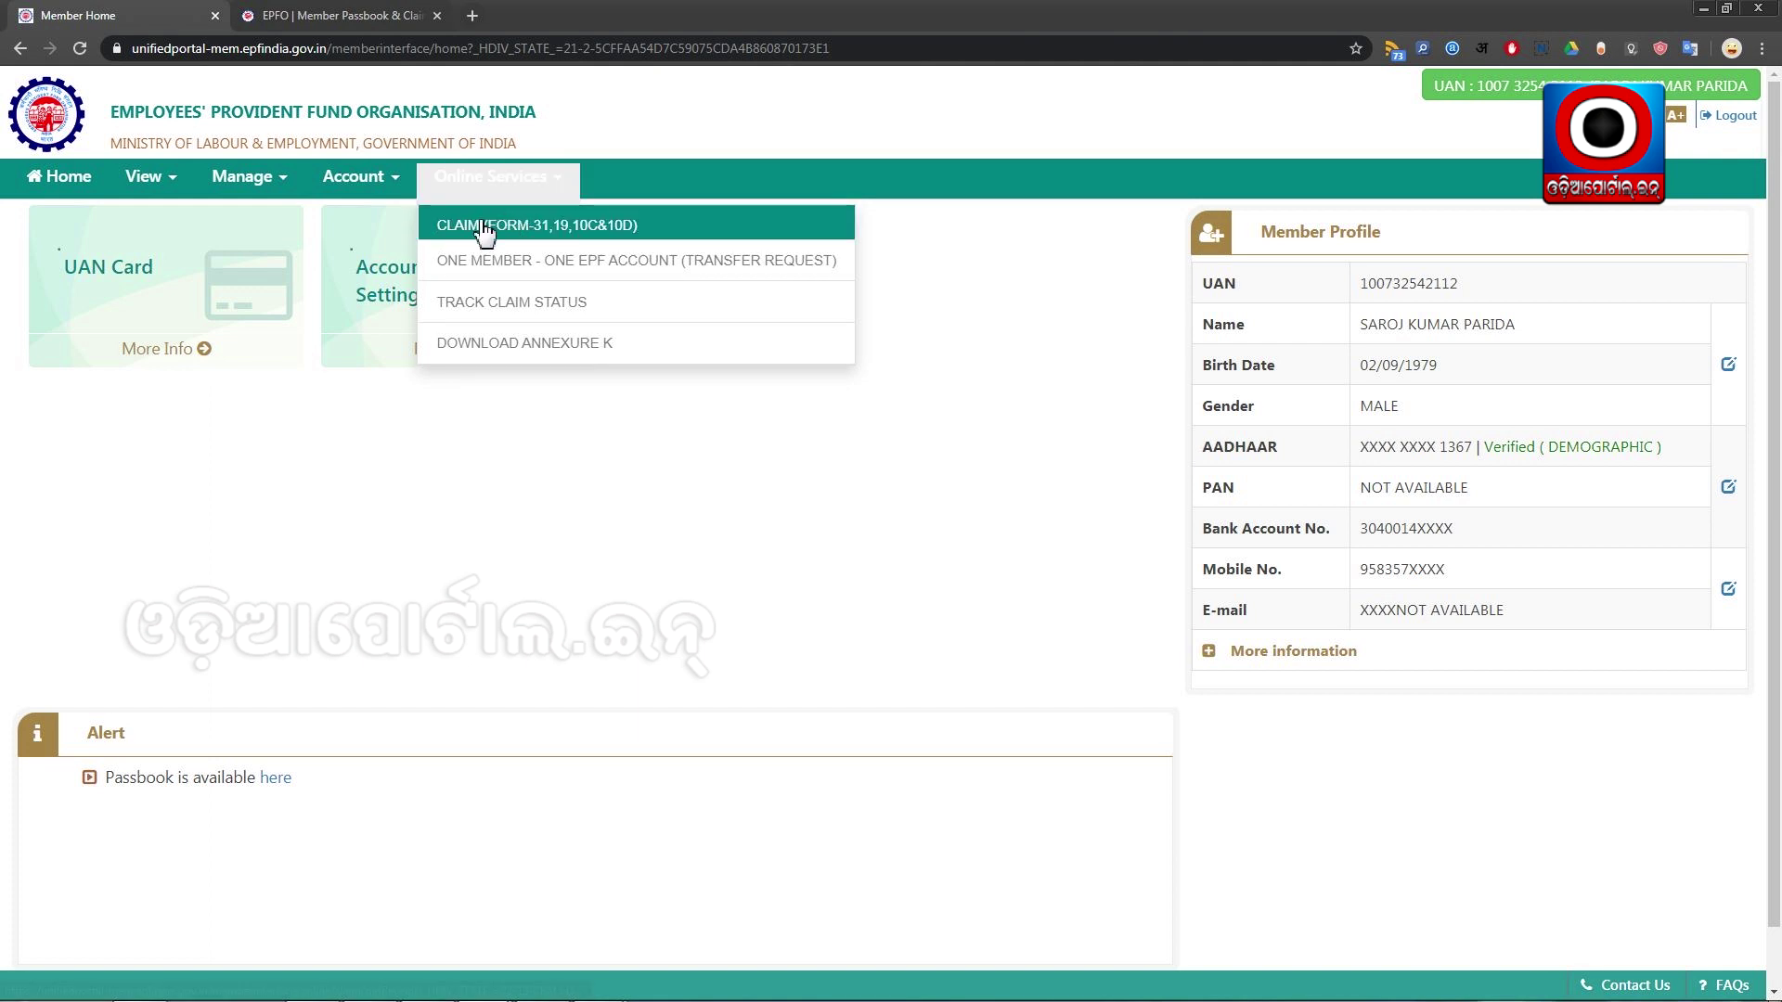
click(575, 227)
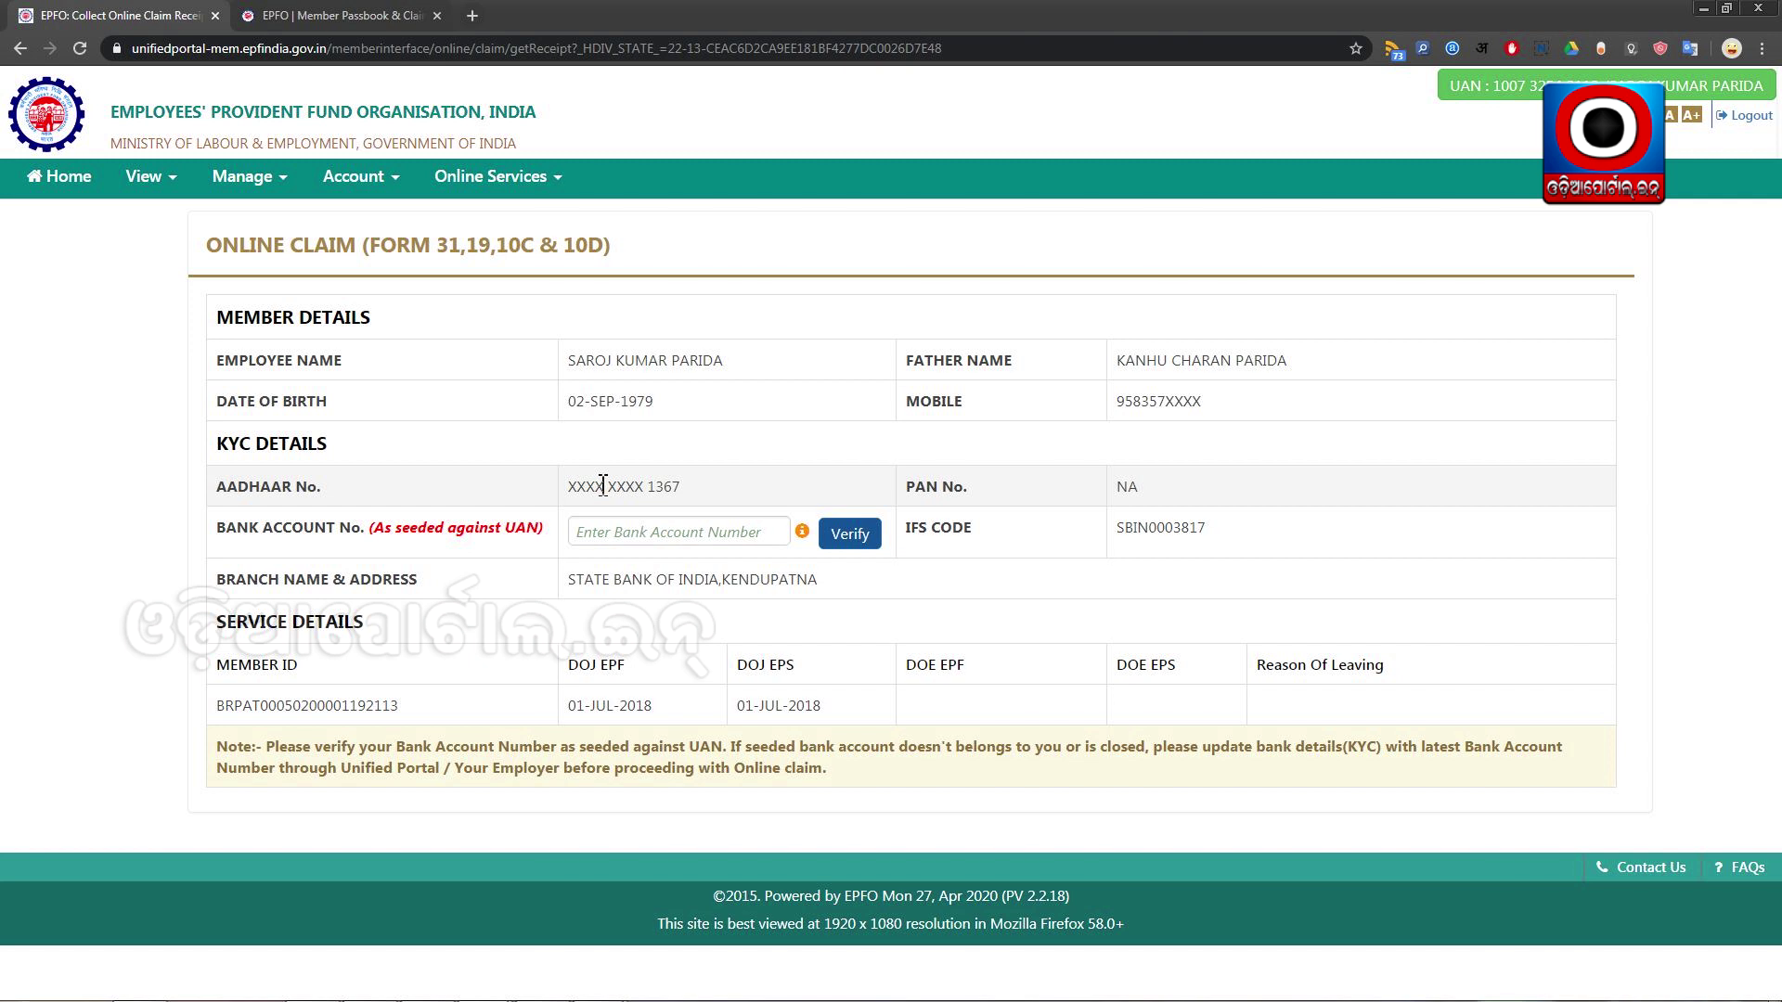
Enter and verify the bank account number, accept the undertaking, and proceed to the online claim
click(603, 527)
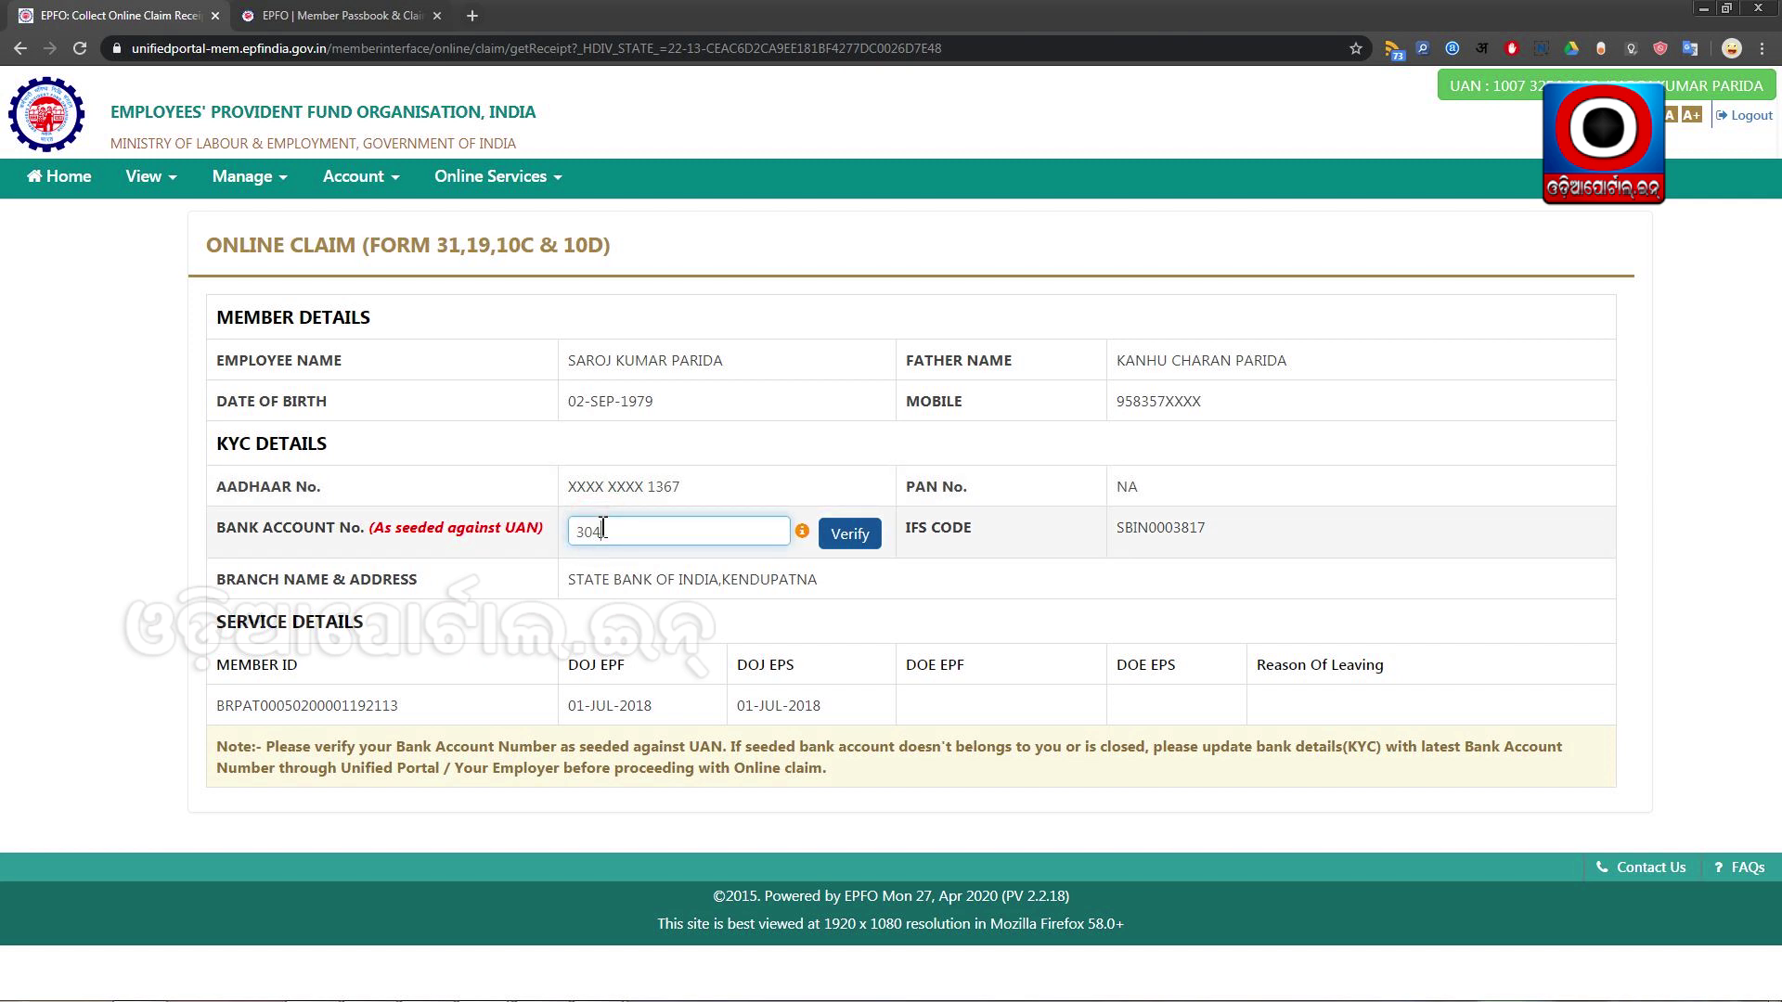
click(502, 550)
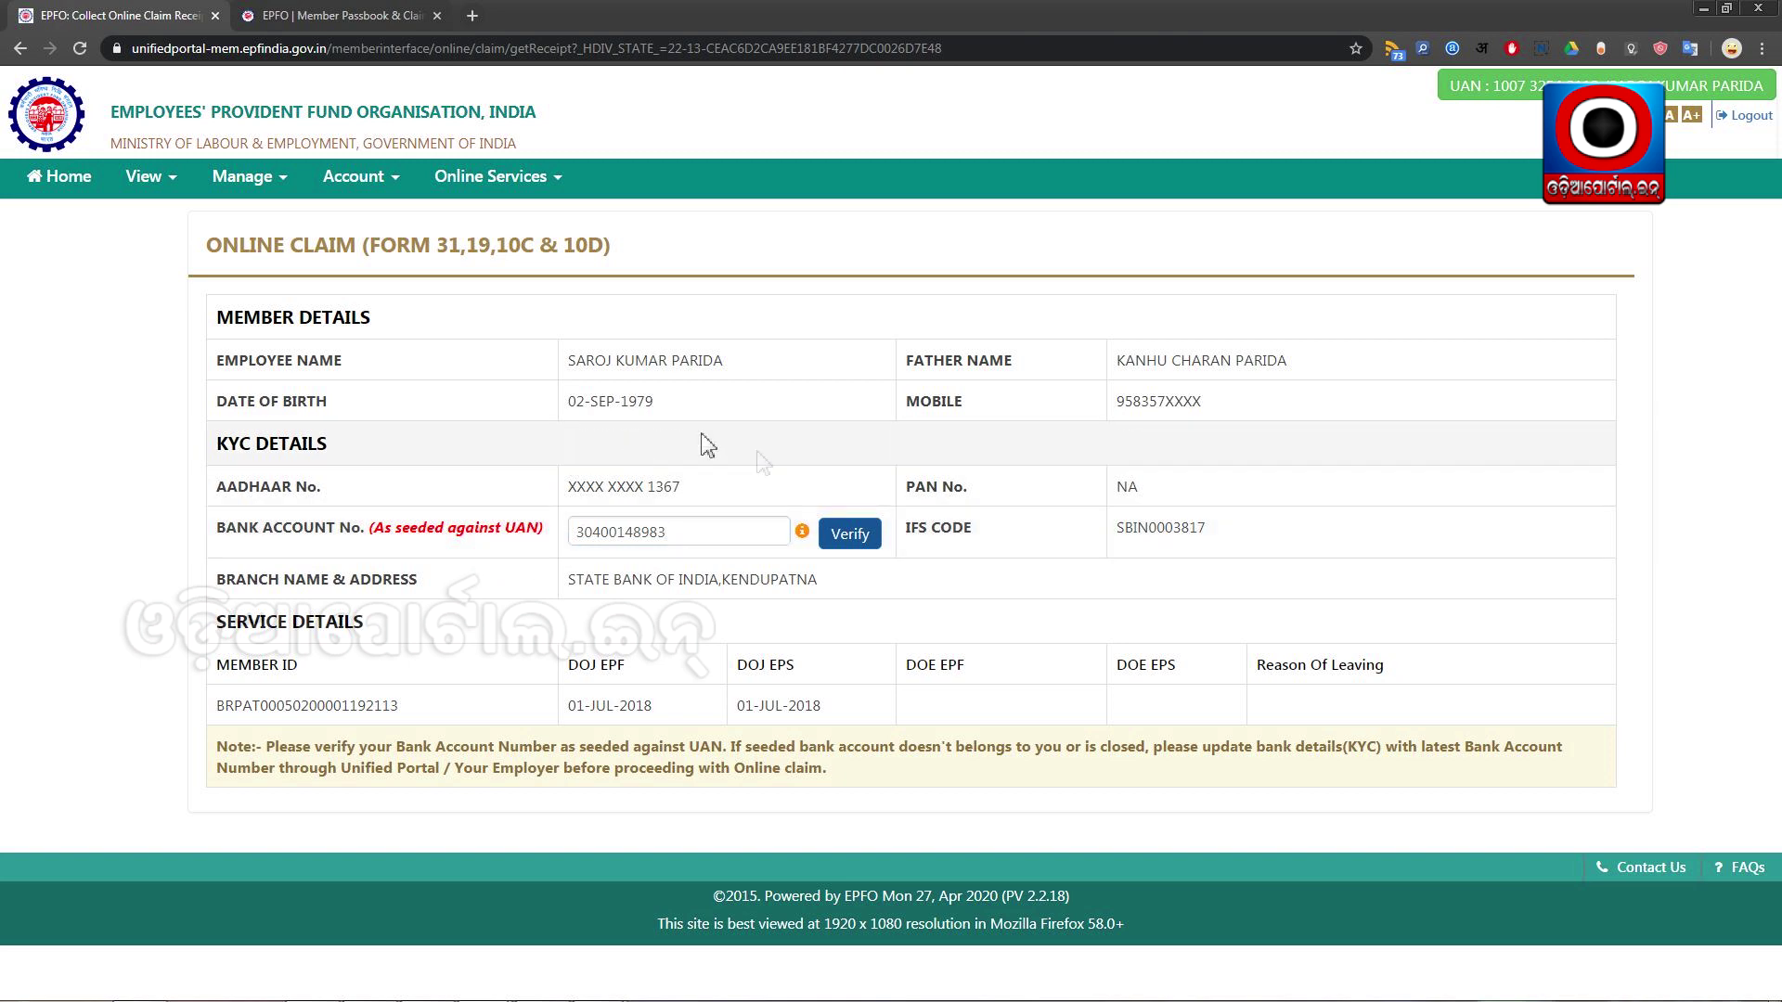
click(849, 547)
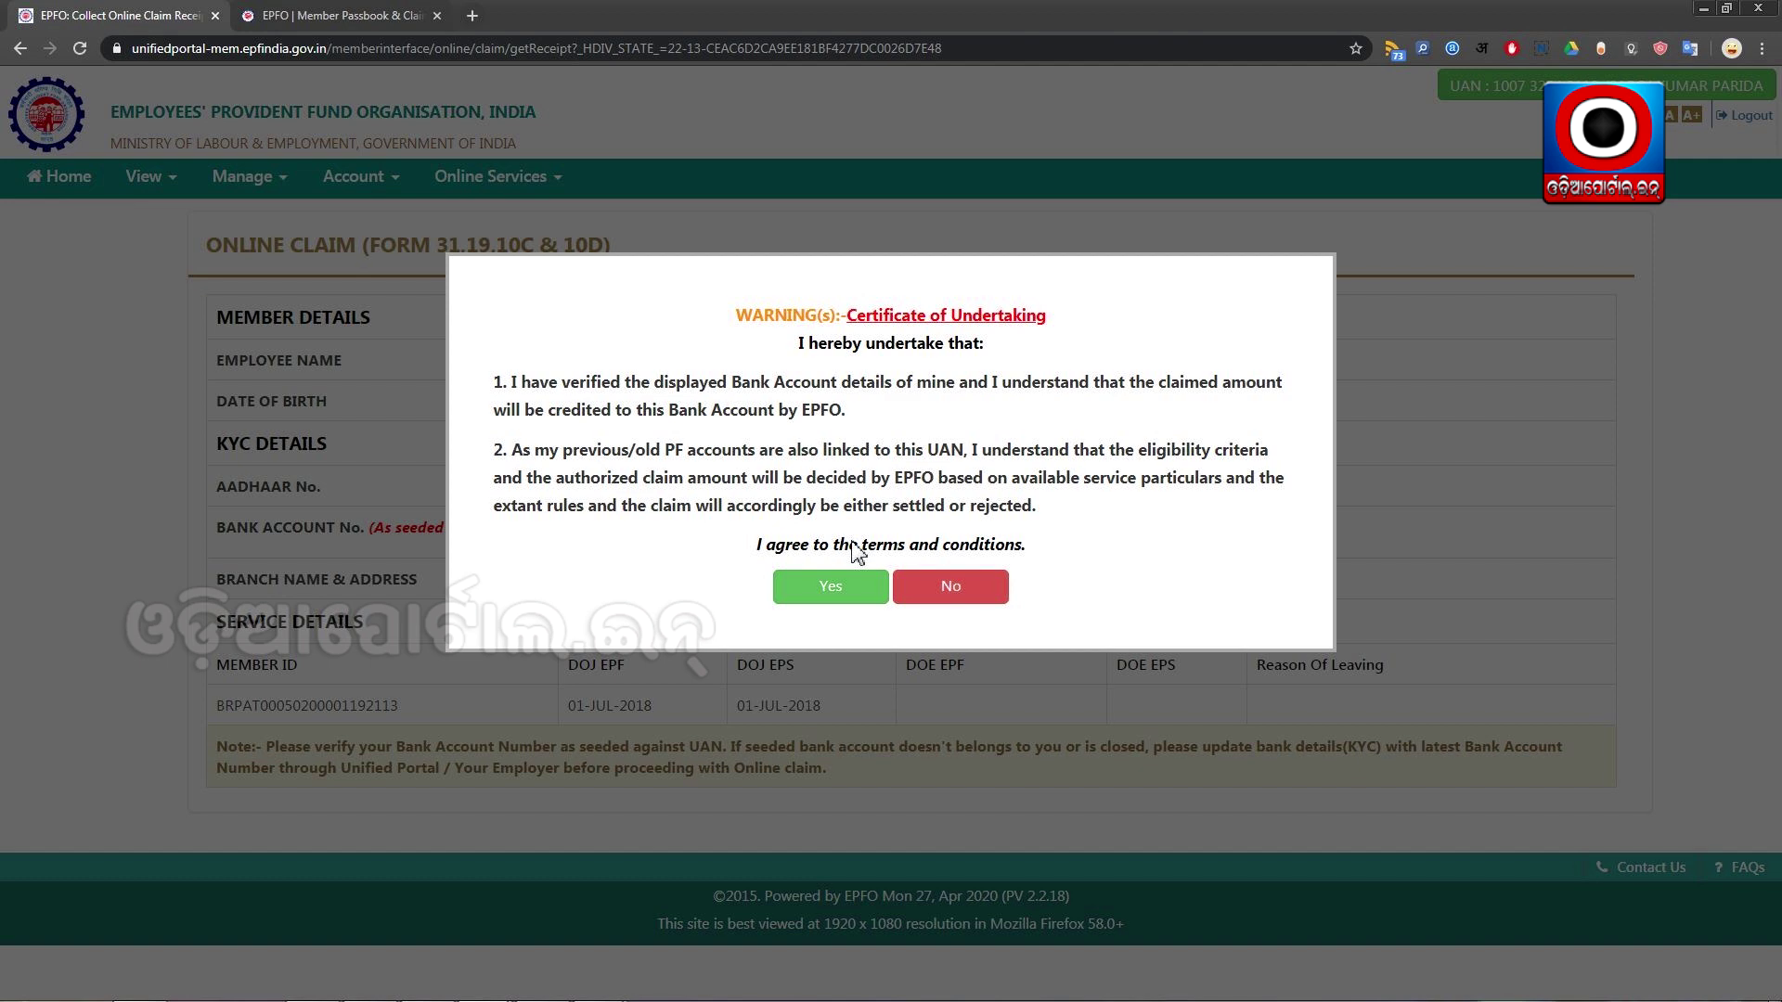
click(833, 589)
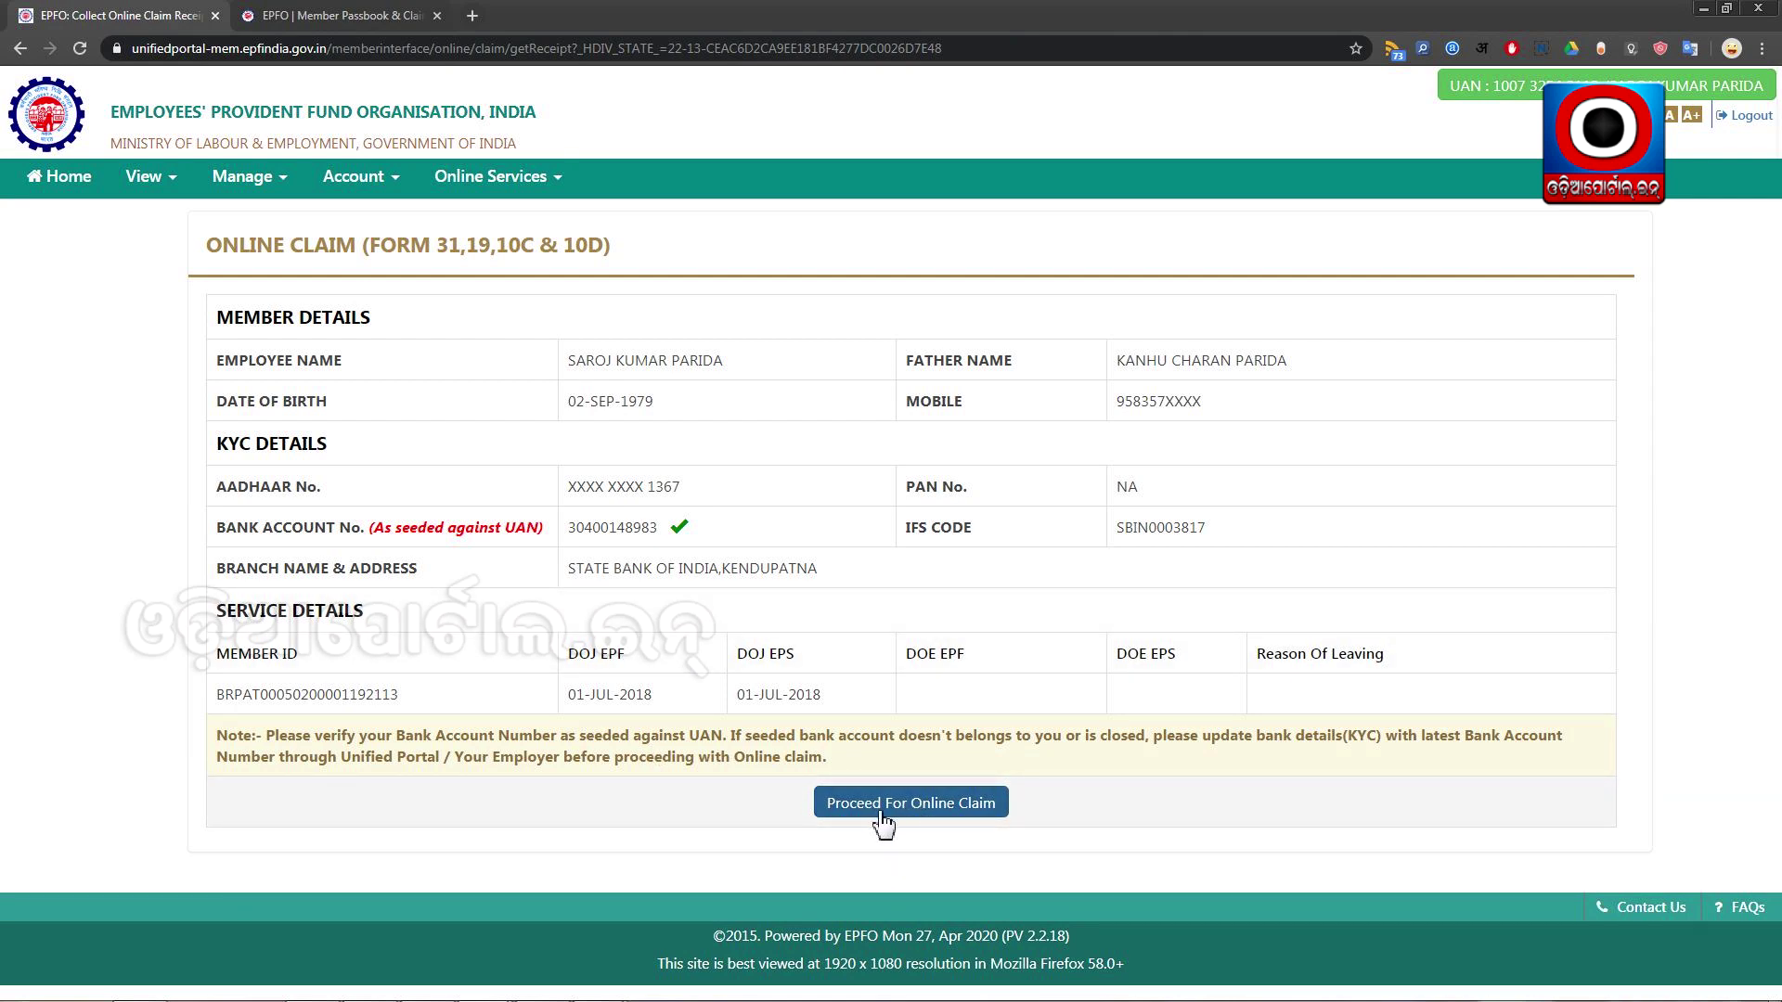
click(925, 815)
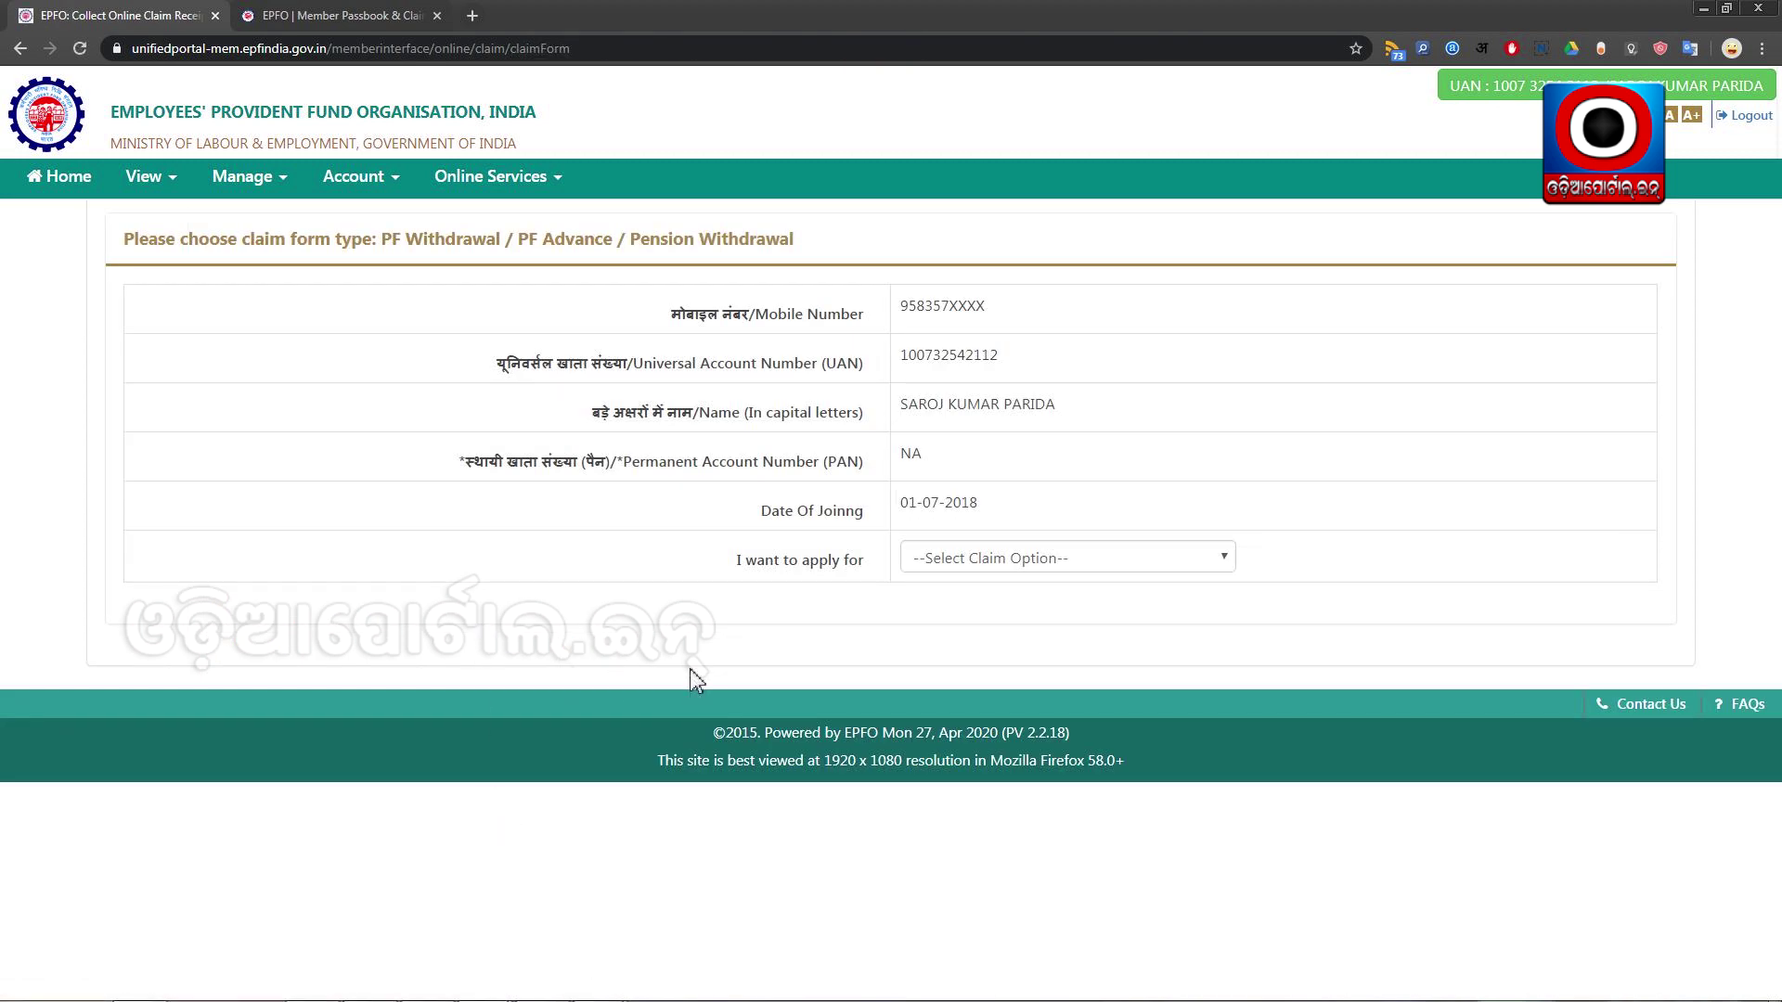
Choose PF ADVANCE (FORM-31) as the claim type and expand the advance-purpose list
click(1059, 558)
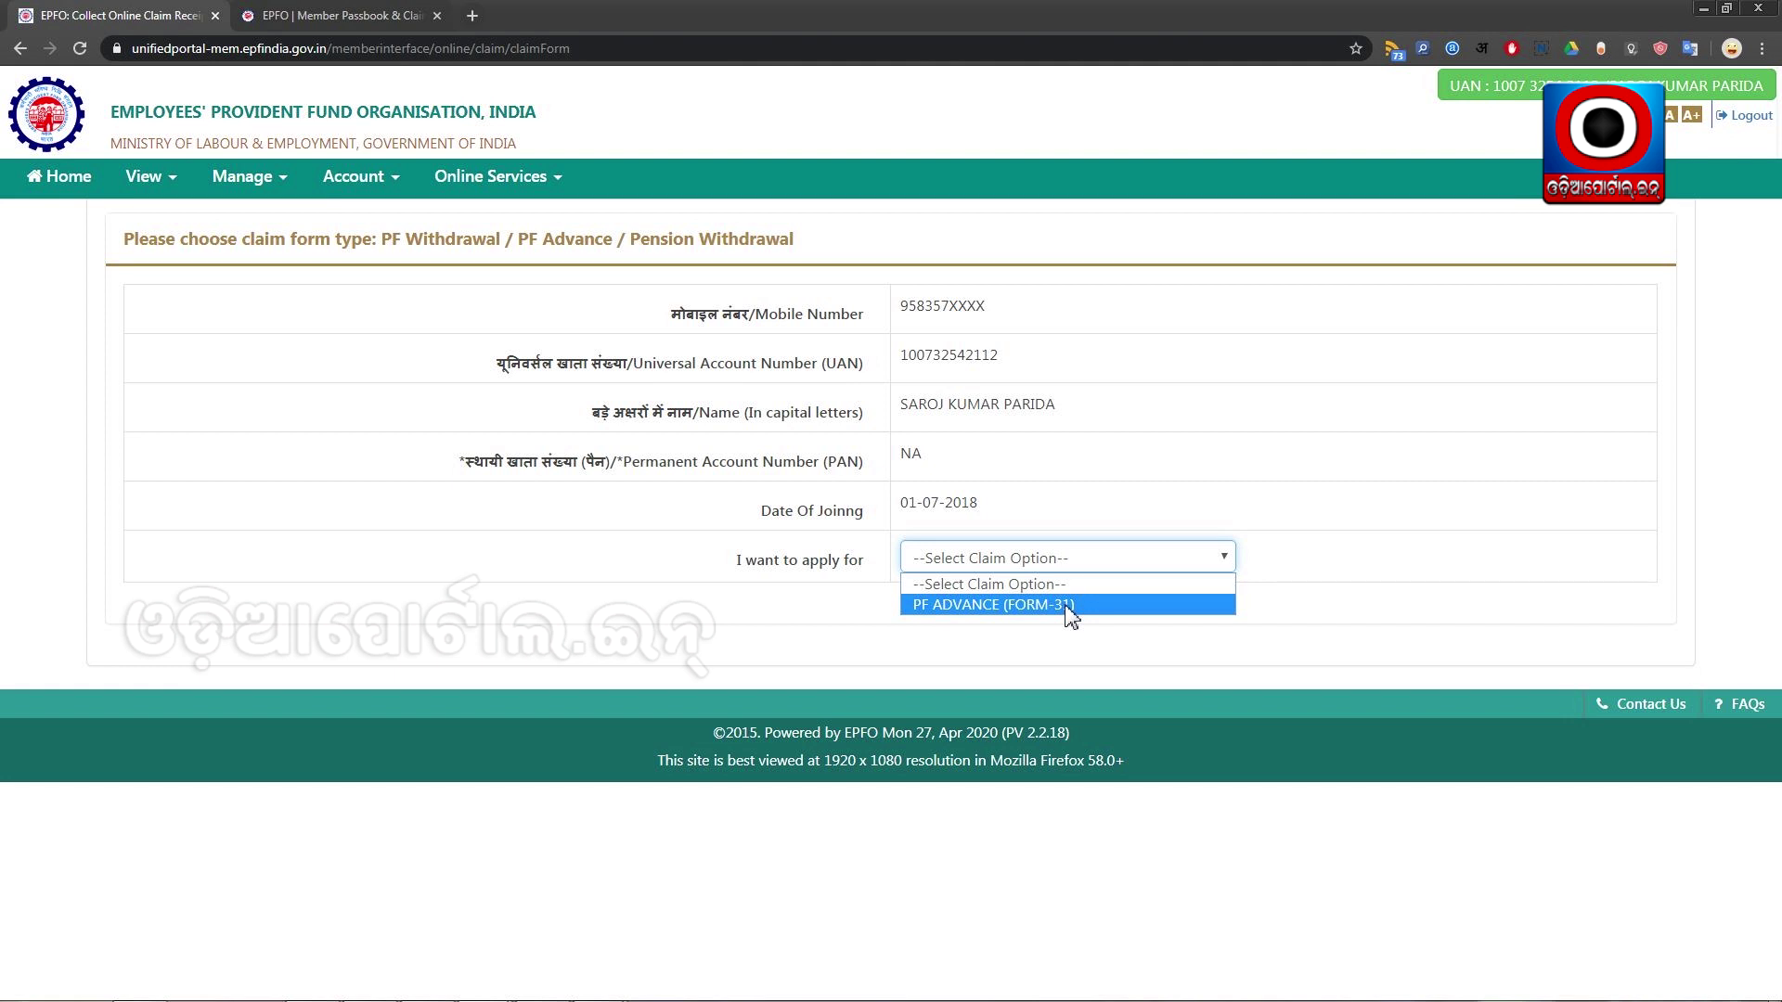
click(1071, 605)
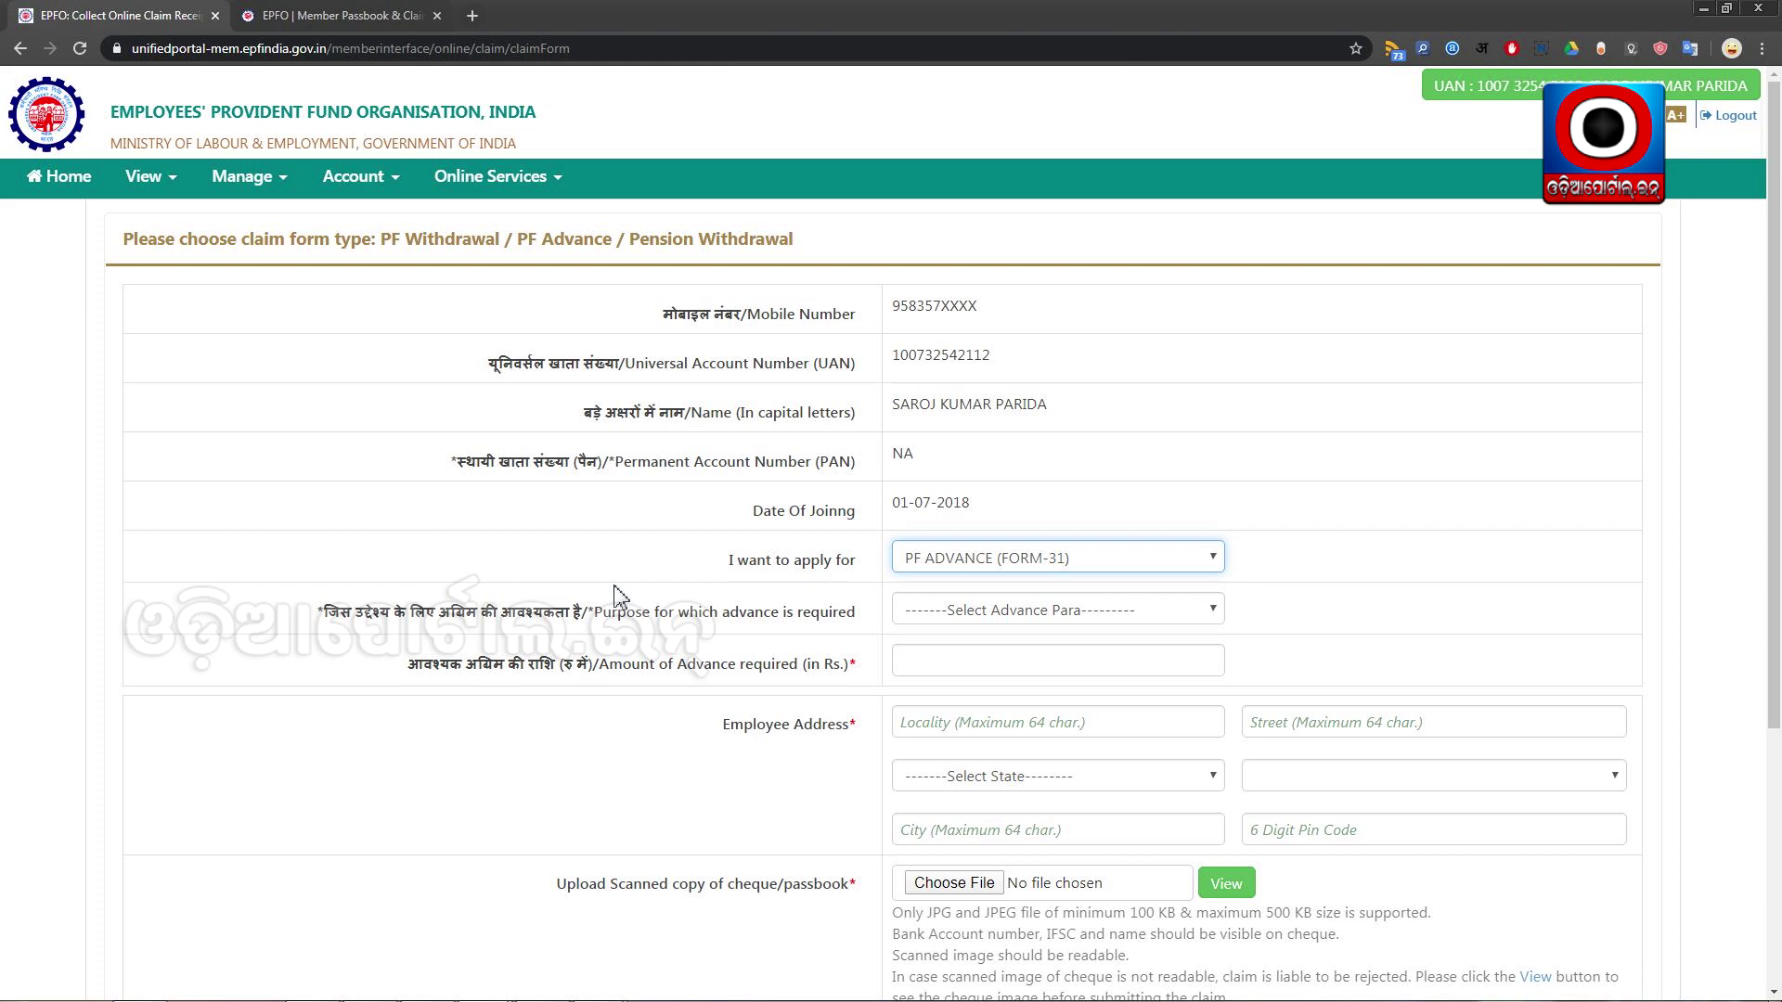
scroll(617, 597, down, 2)
scroll(621, 597, down, 2)
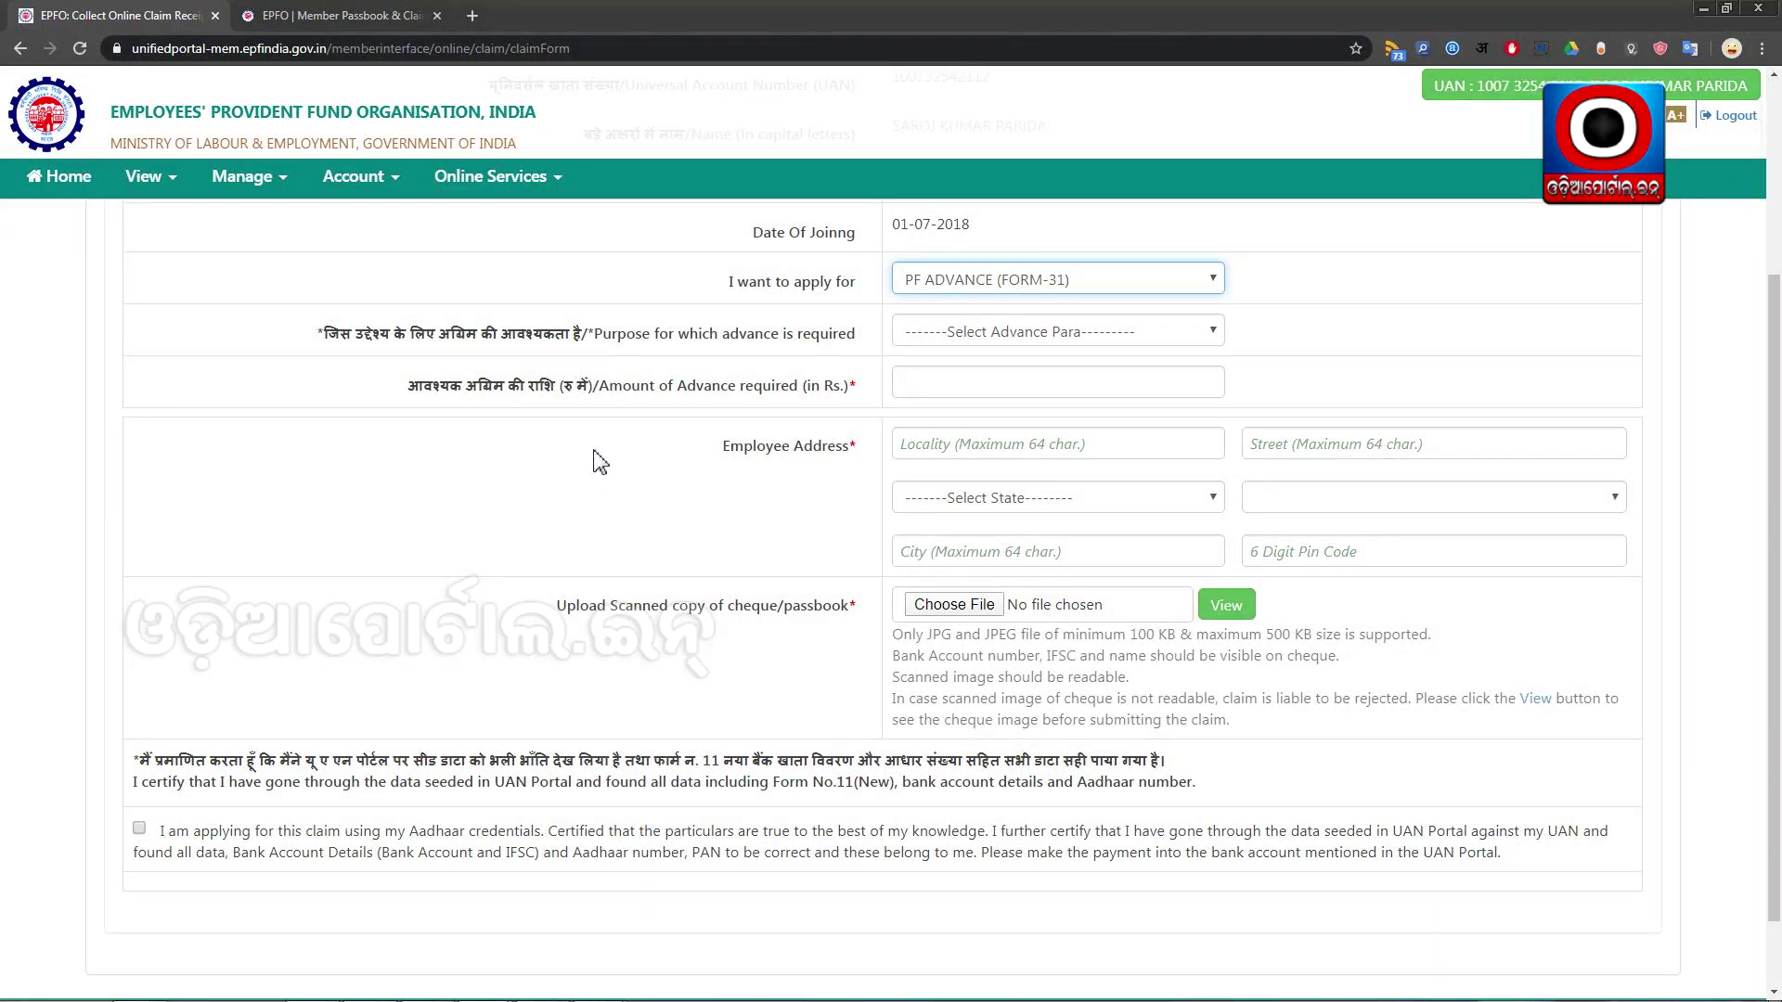
click(1165, 334)
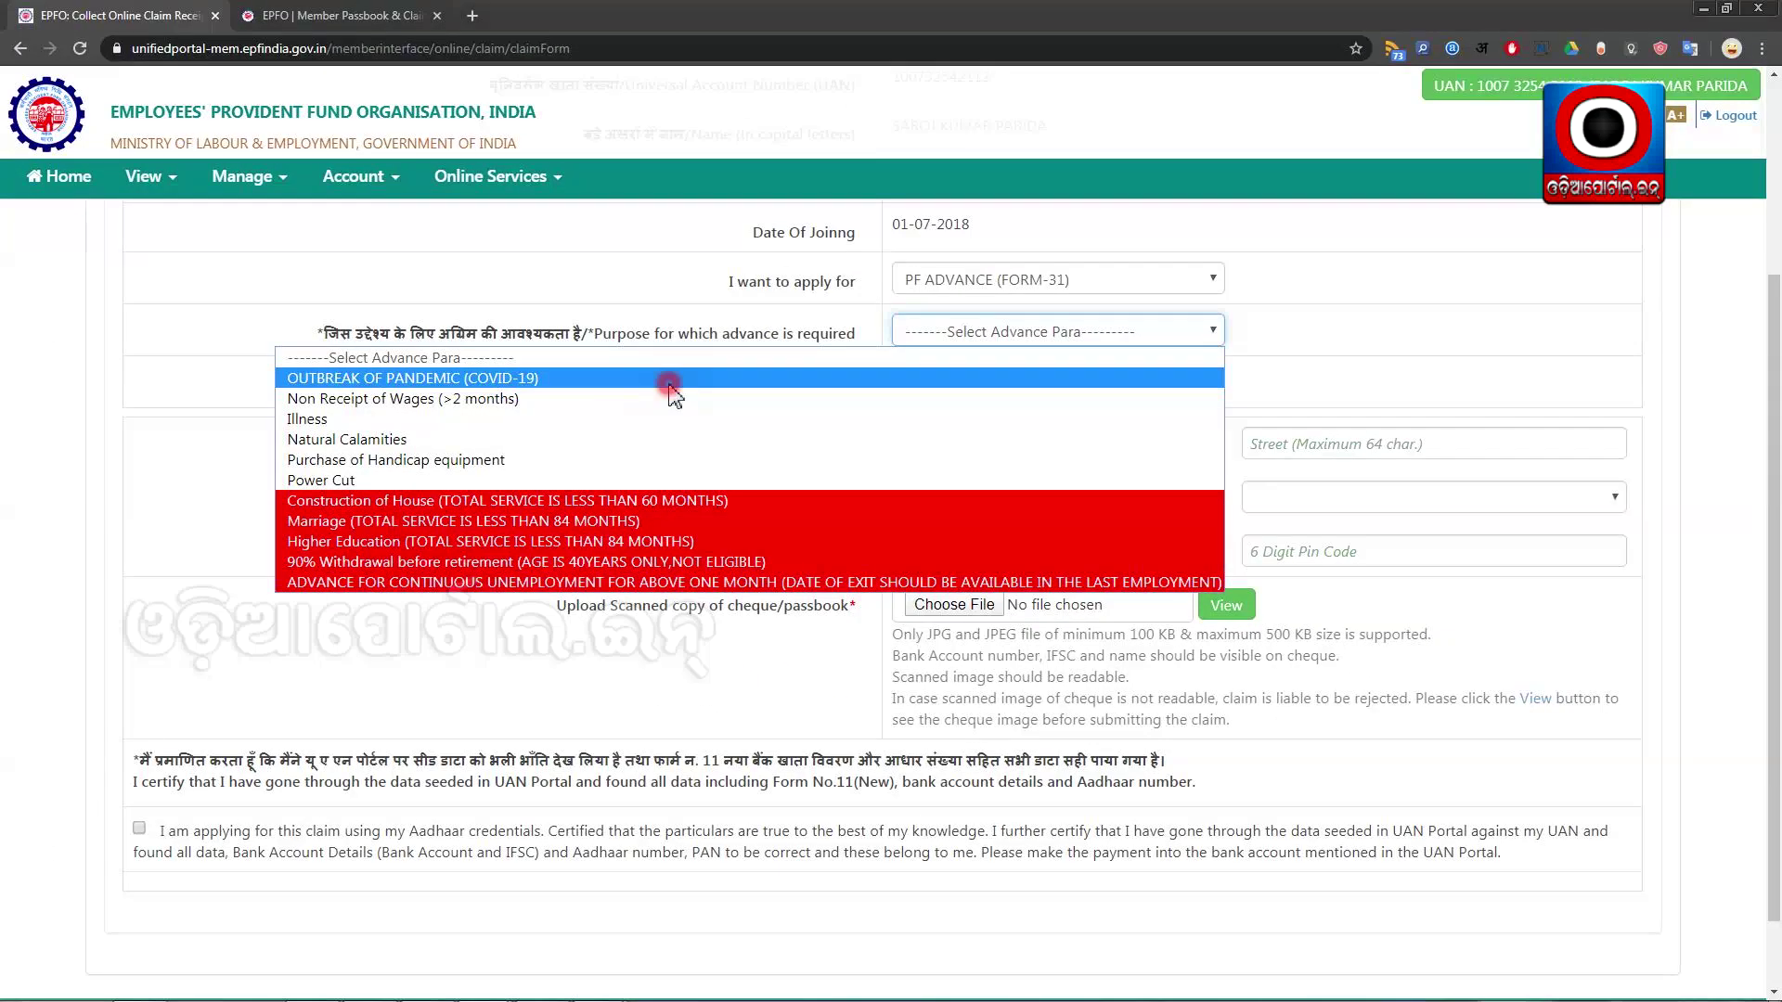
Set the purpose to OUTBREAK OF PANDEMIC (COVID-19) and the advance amount to 15000
click(795, 336)
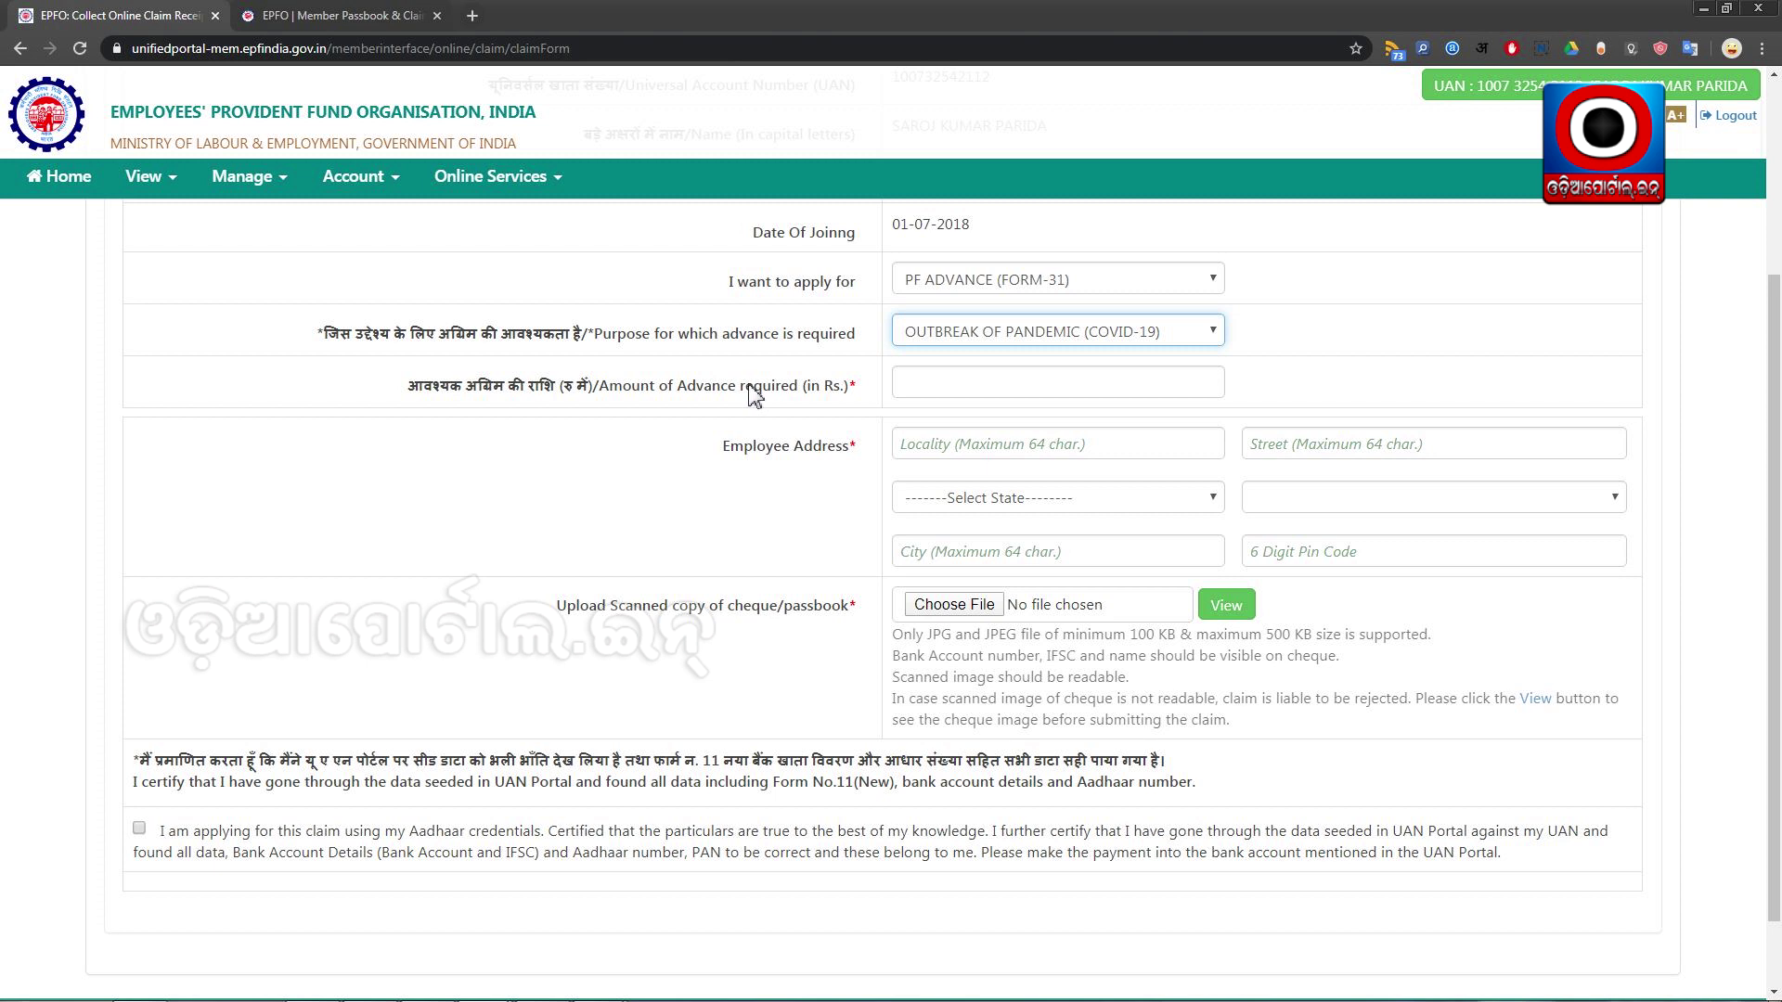
click(944, 384)
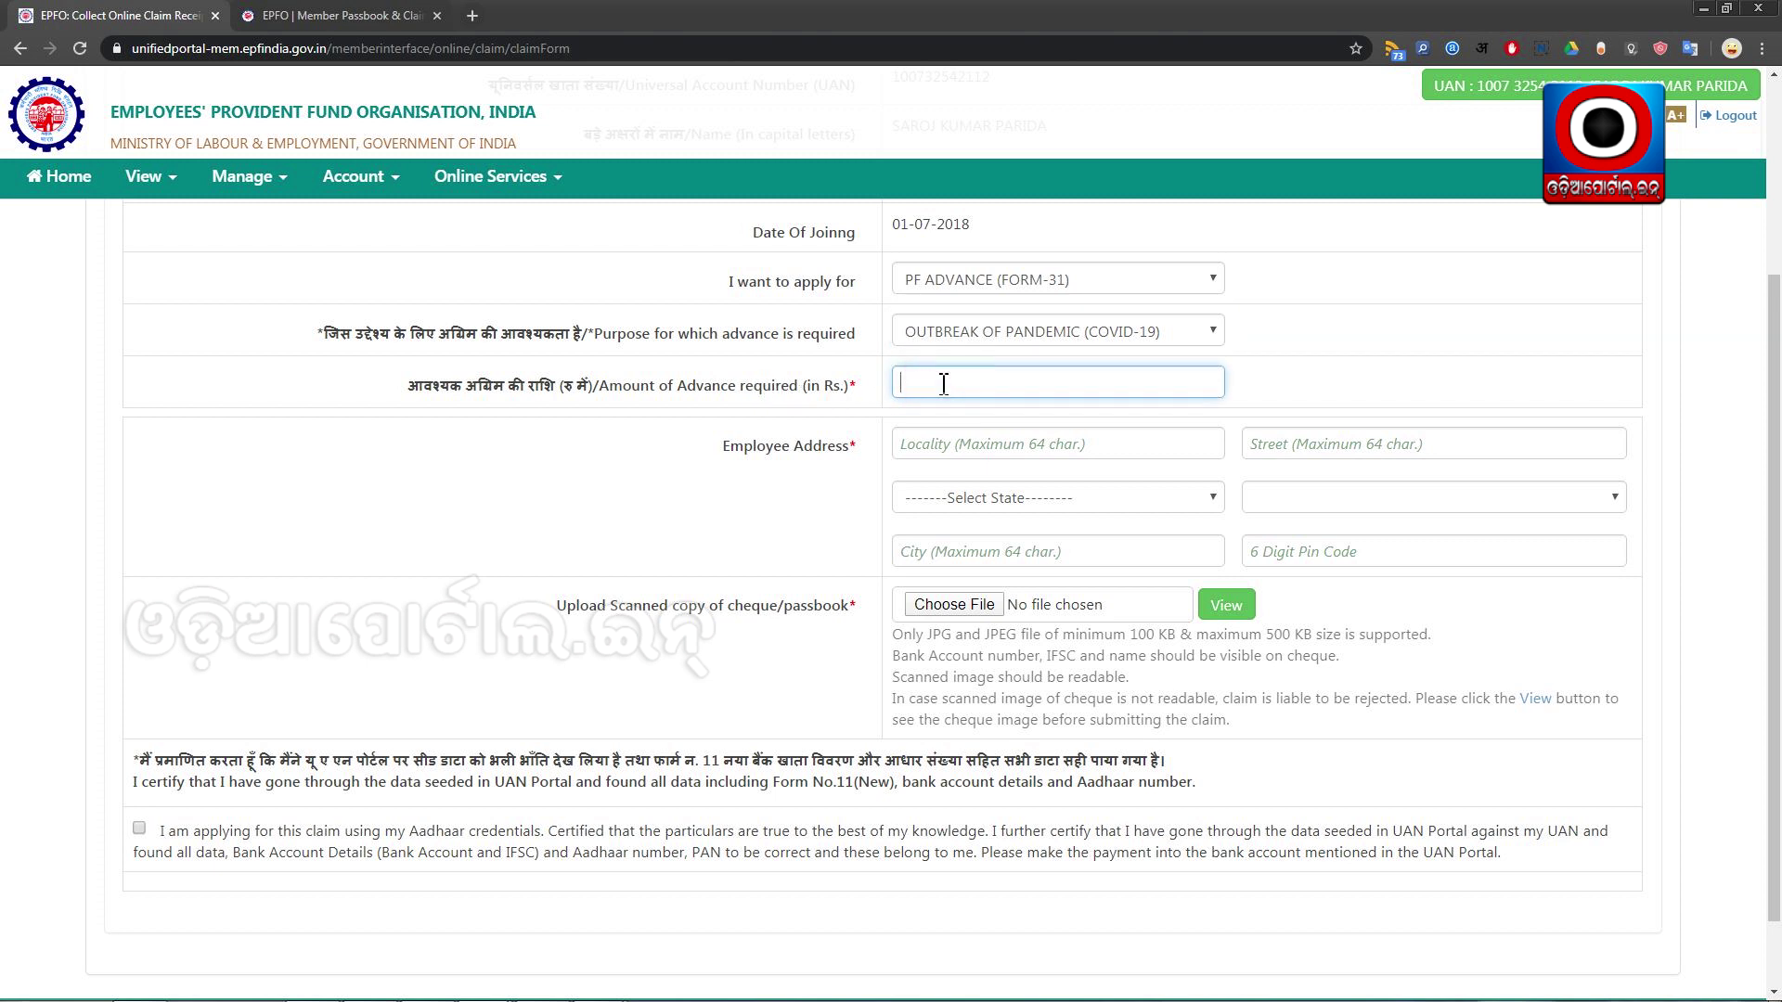
text(15000)
click(736, 508)
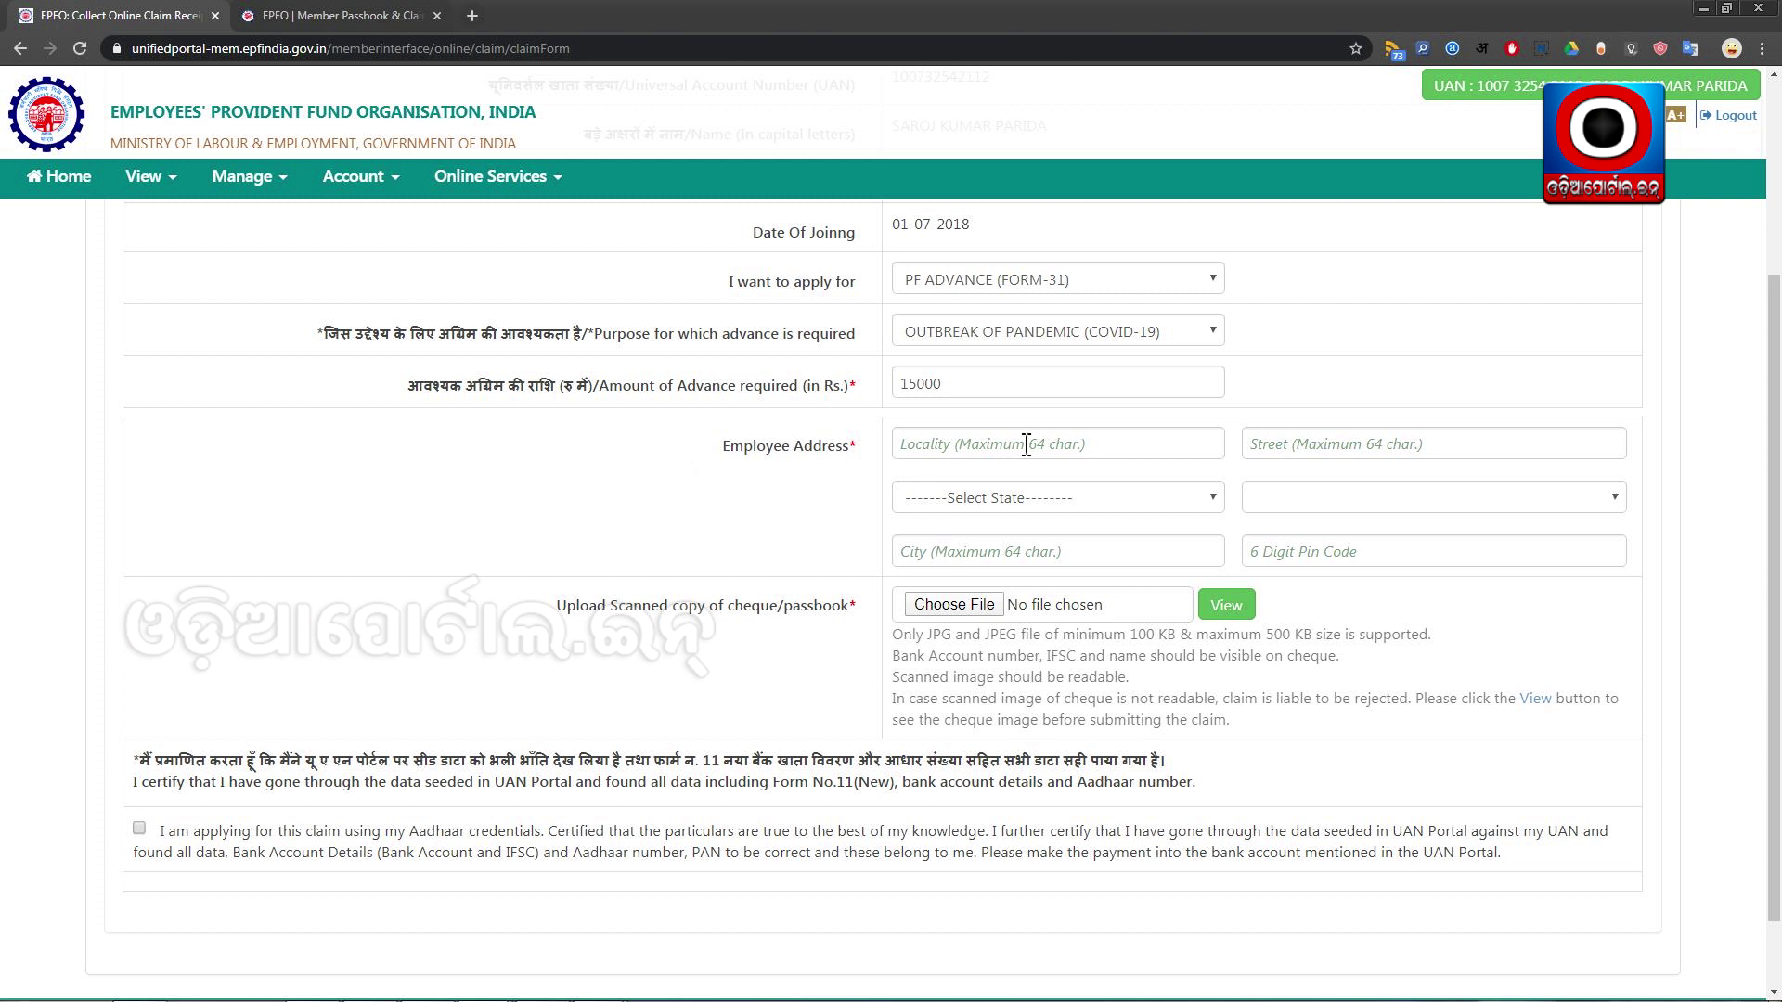
Enter the employee's address locality and street, and pick the state
click(1026, 445)
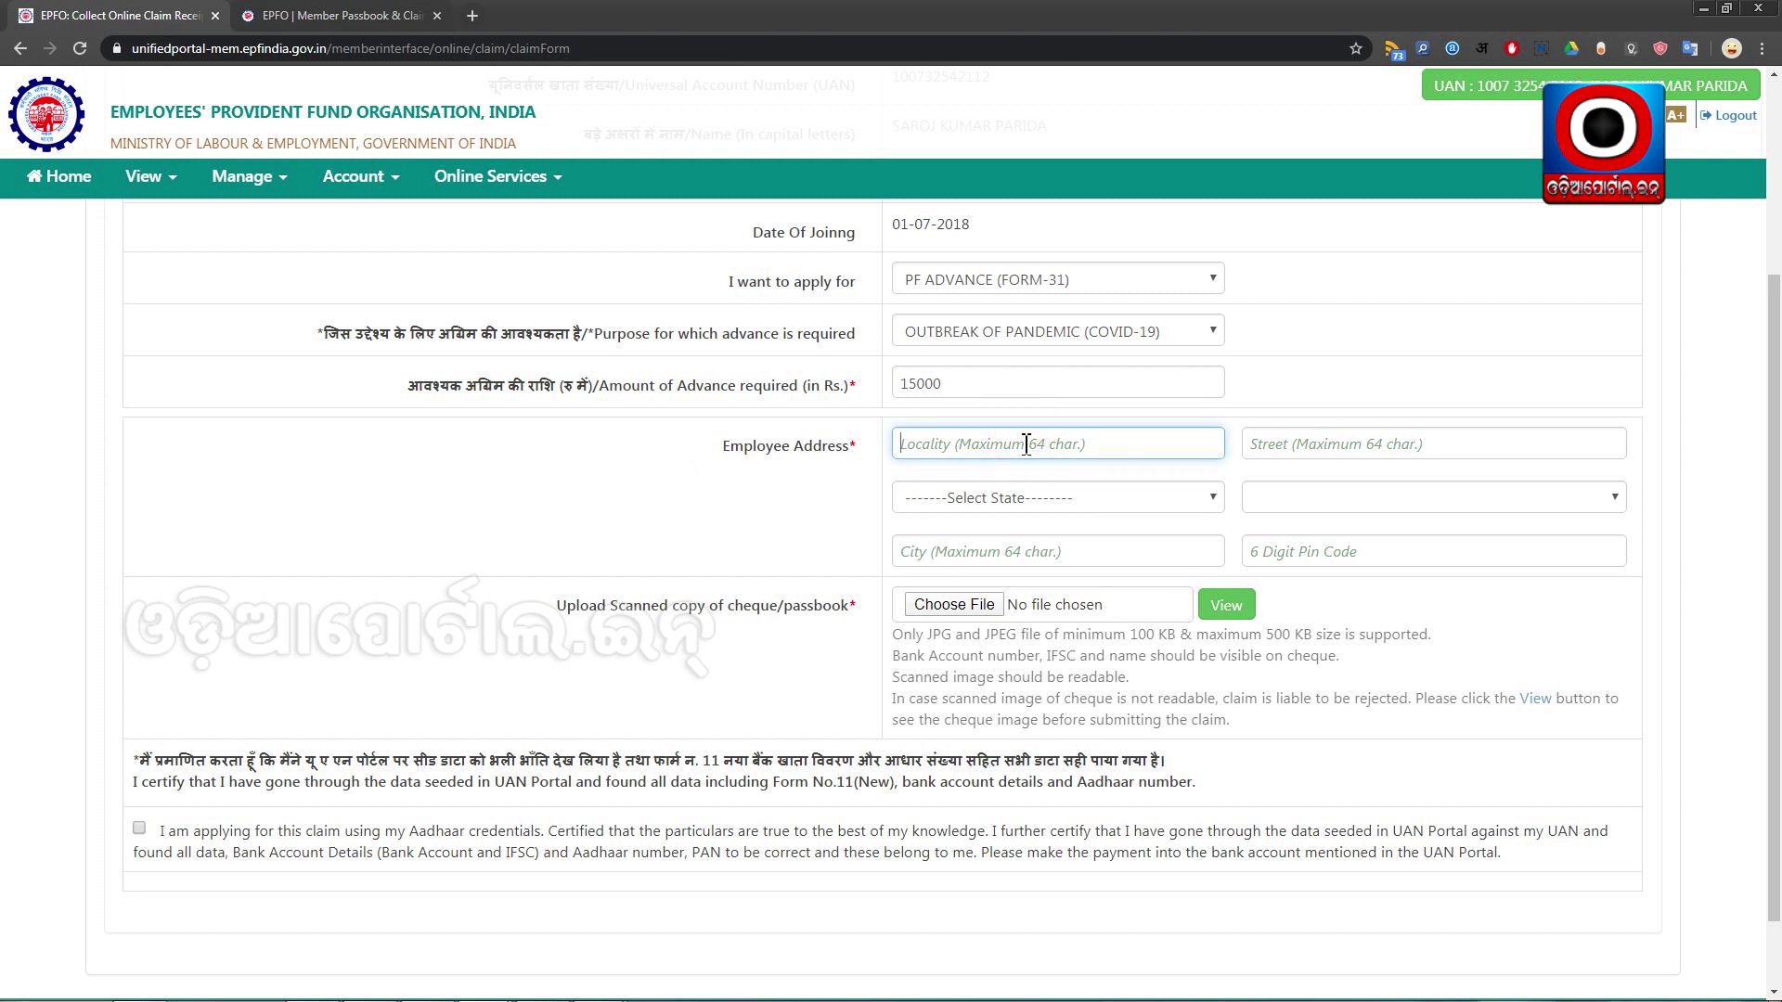
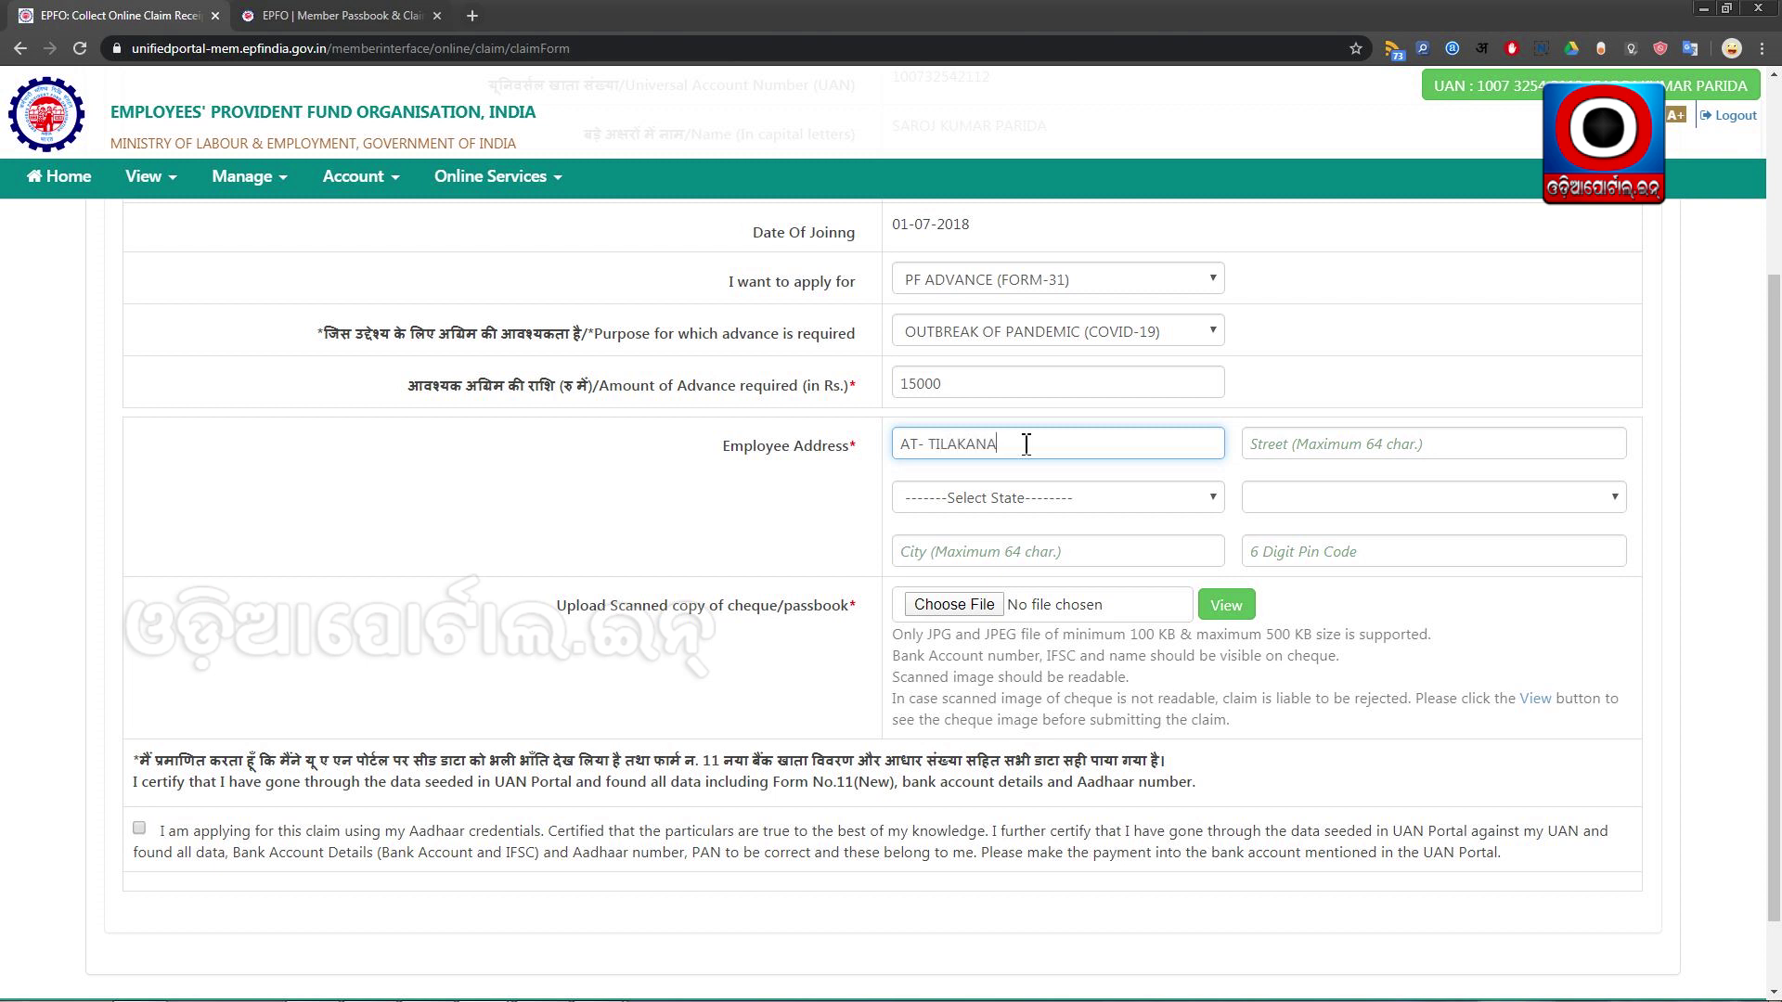
key(Tab)
text(PS0)
key(BackSpace)
text(- NEMALO)
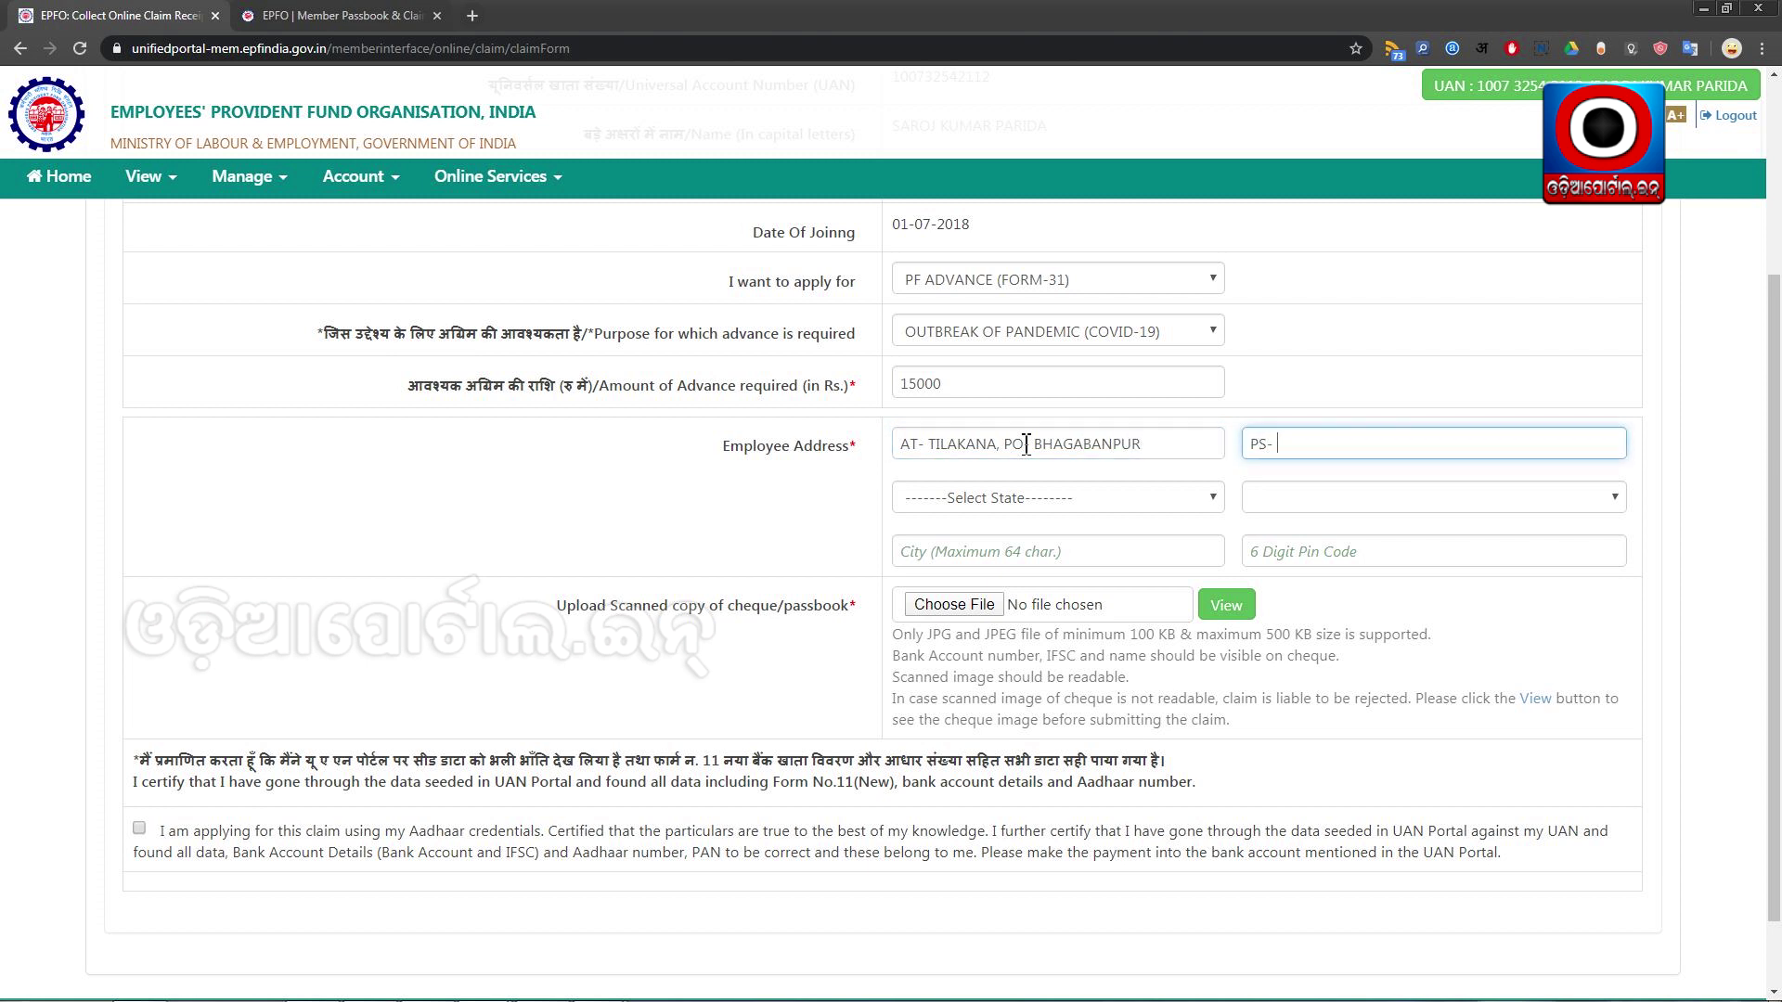
key(Tab)
key(o)
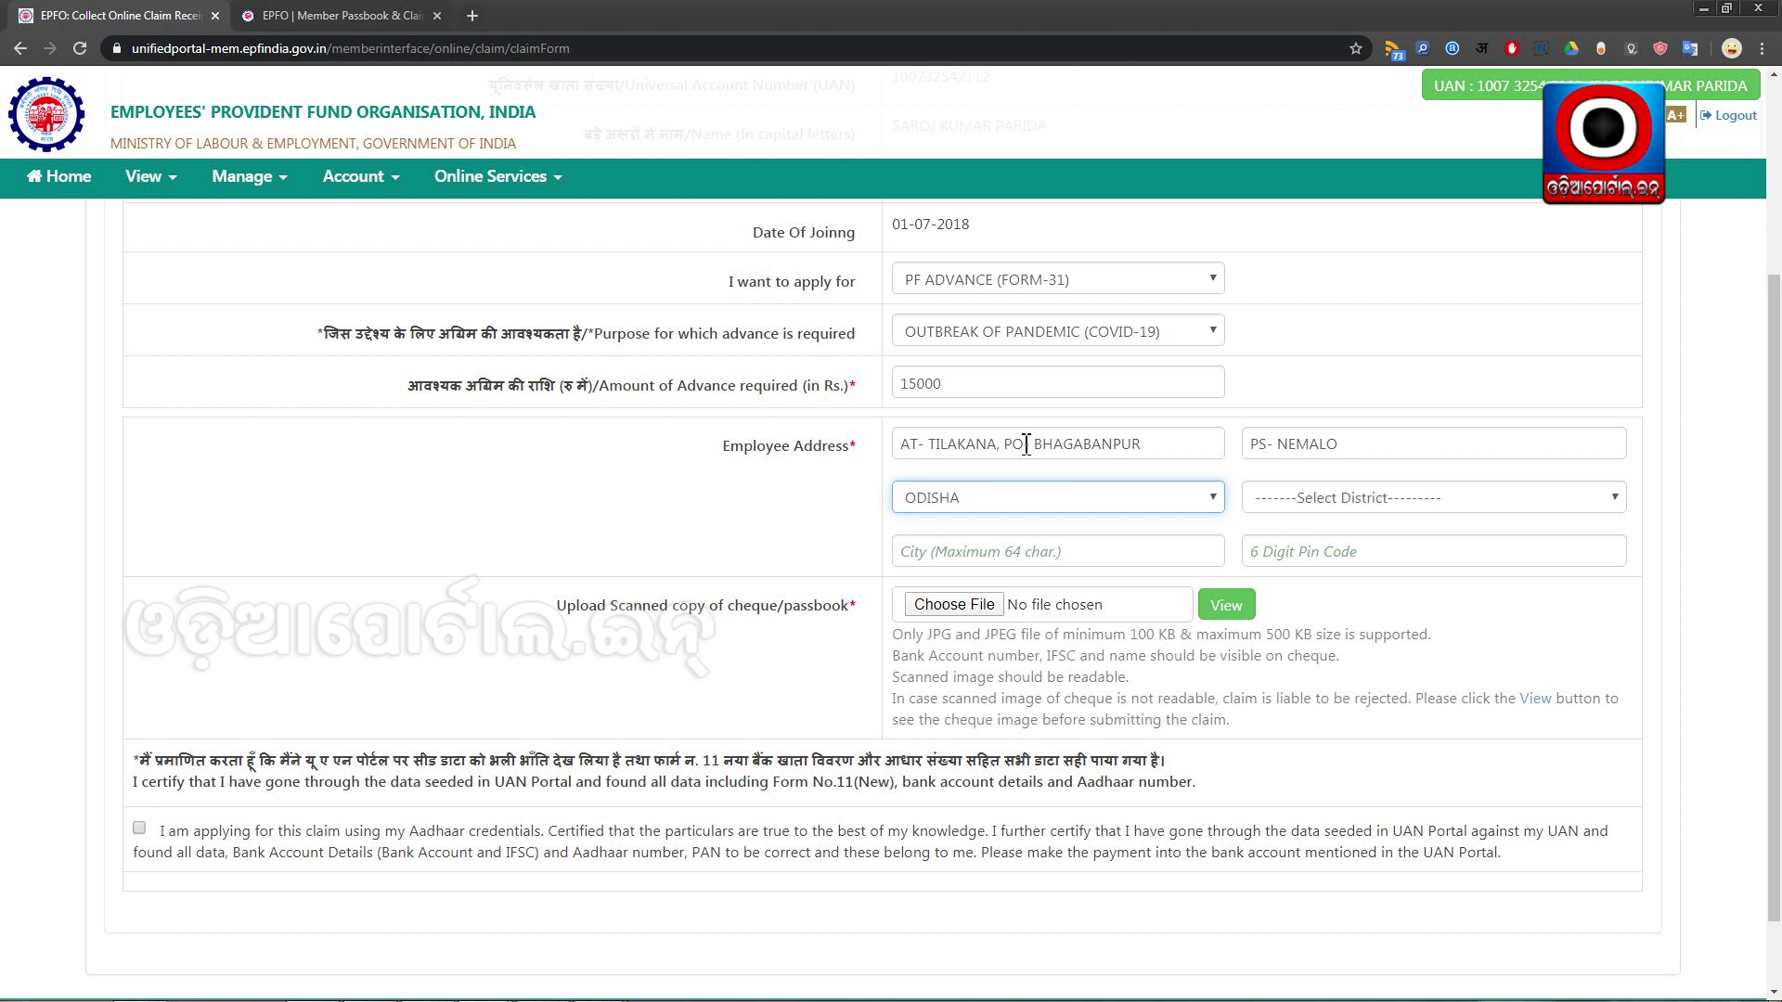
Fill in the address district, city and pin code
click(1383, 501)
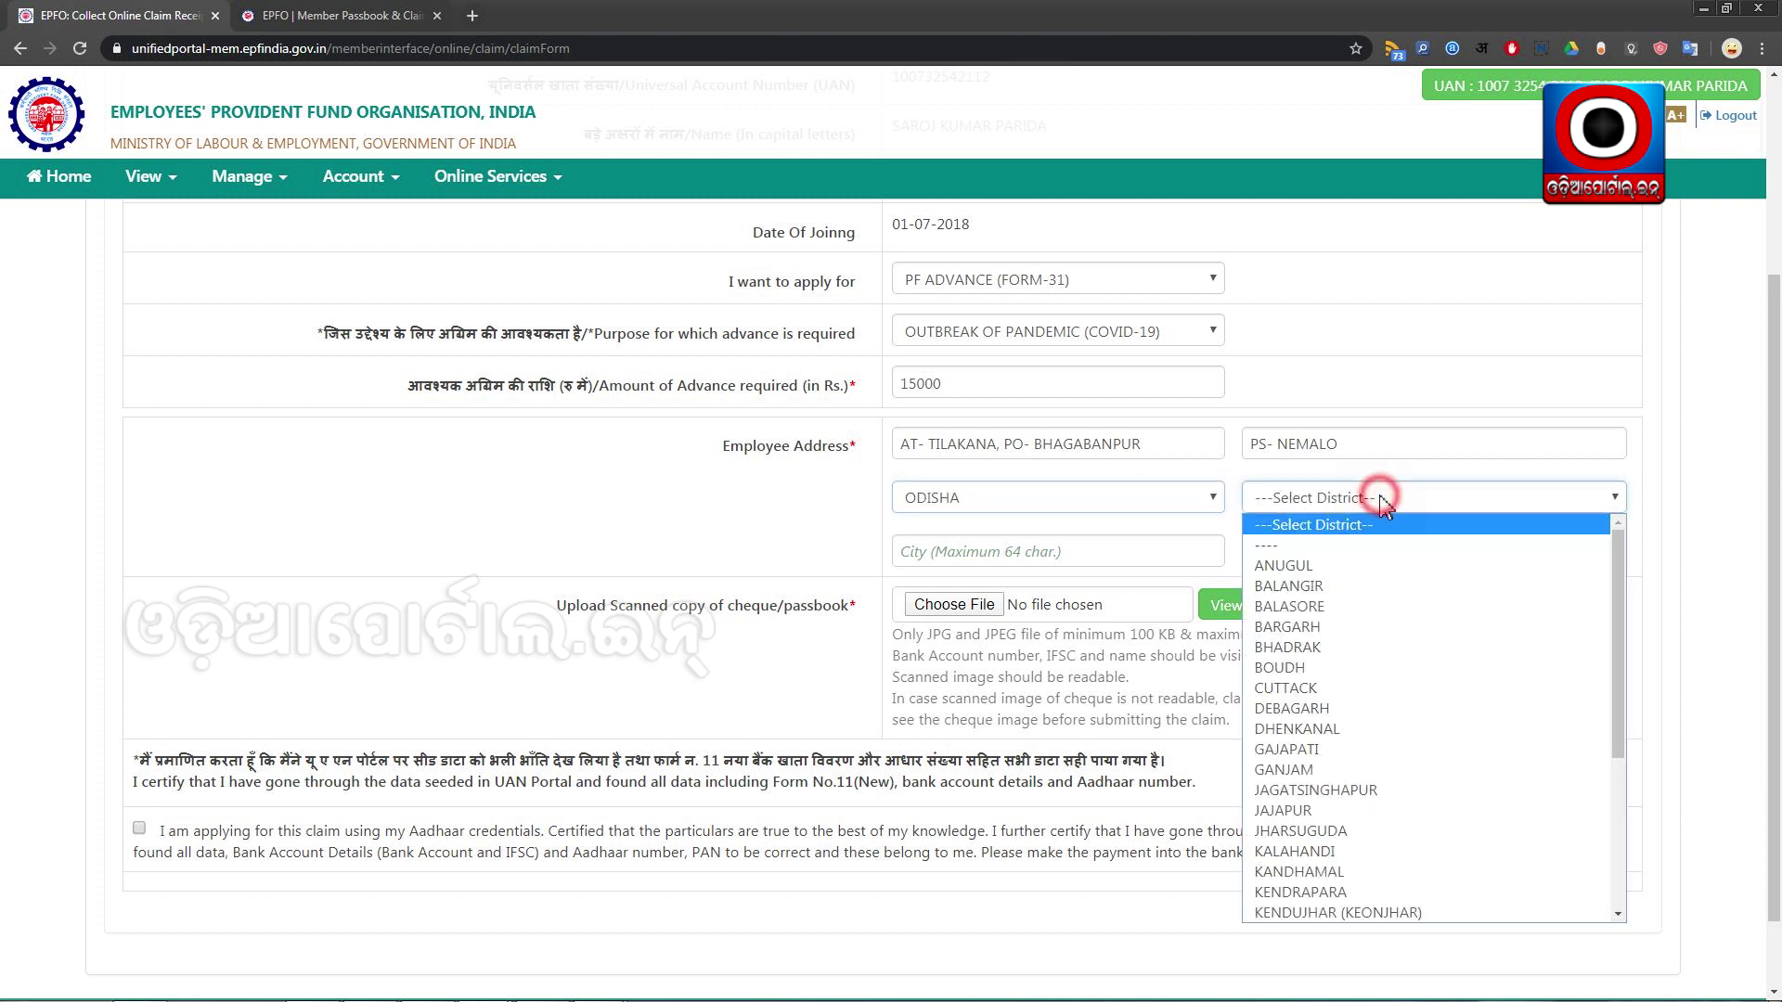
click(1364, 688)
click(1030, 551)
text(CUTTACK)
key(Tab)
text(754293)
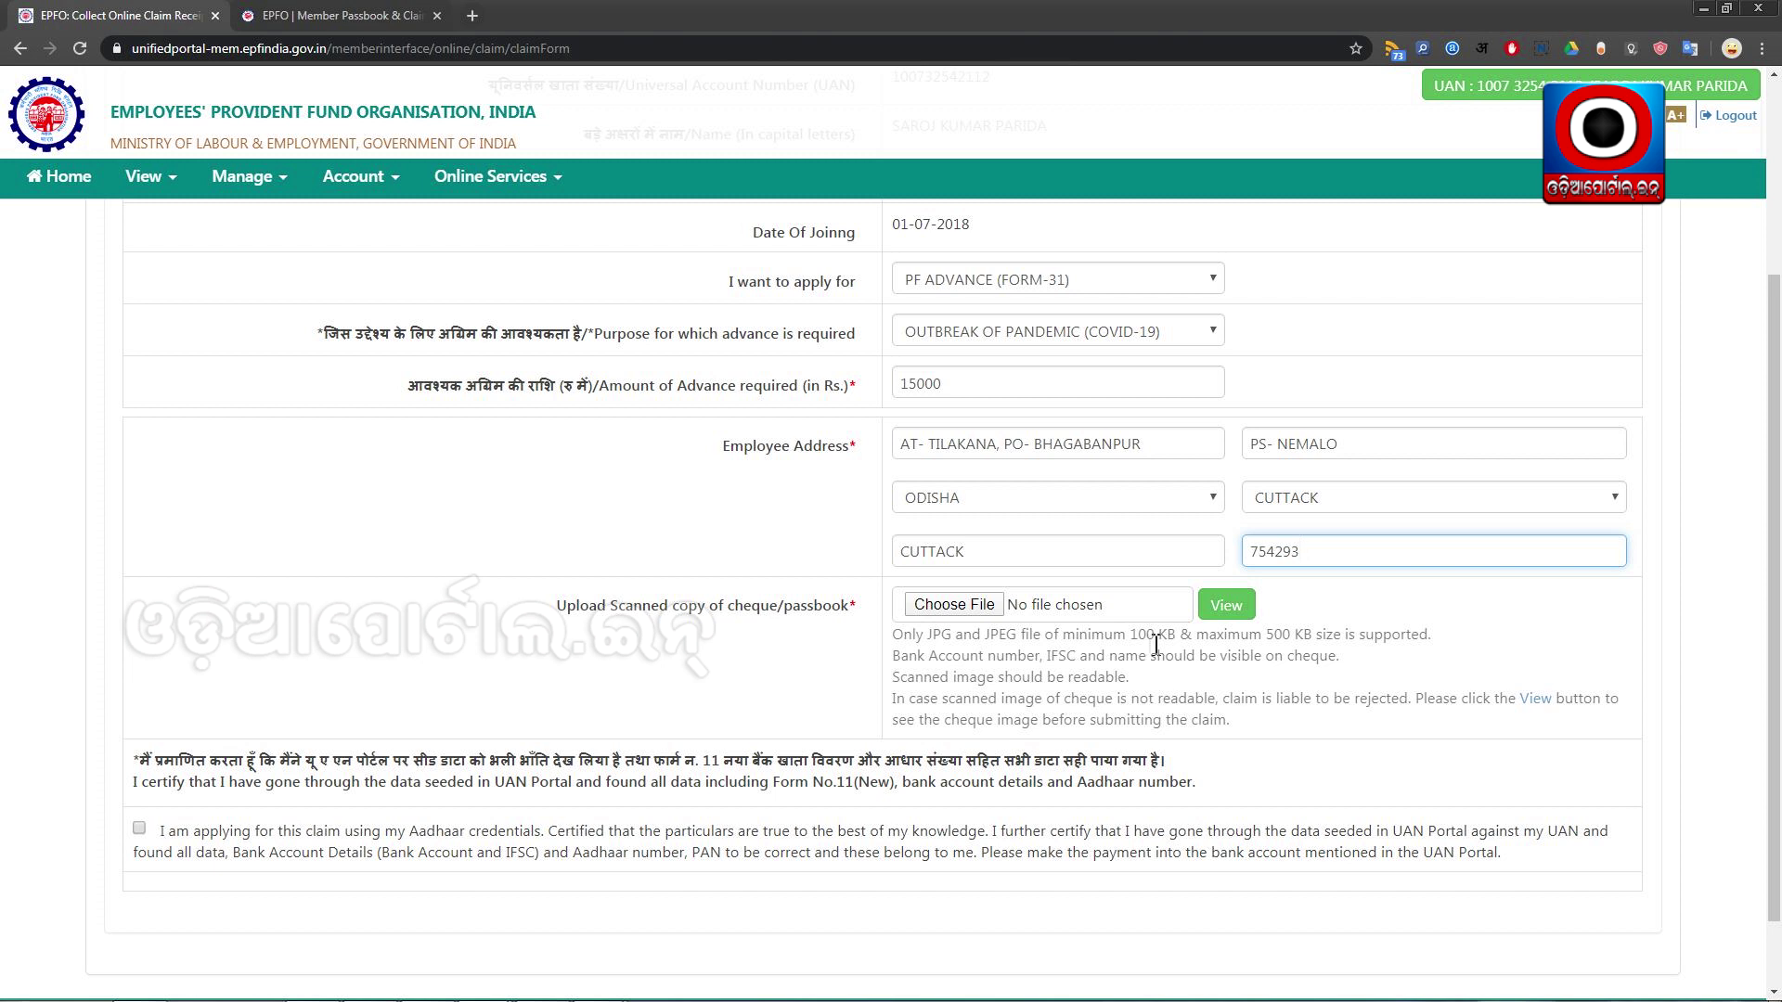
Attach Epson_11_239.jpg as the scanned cheque image
click(954, 605)
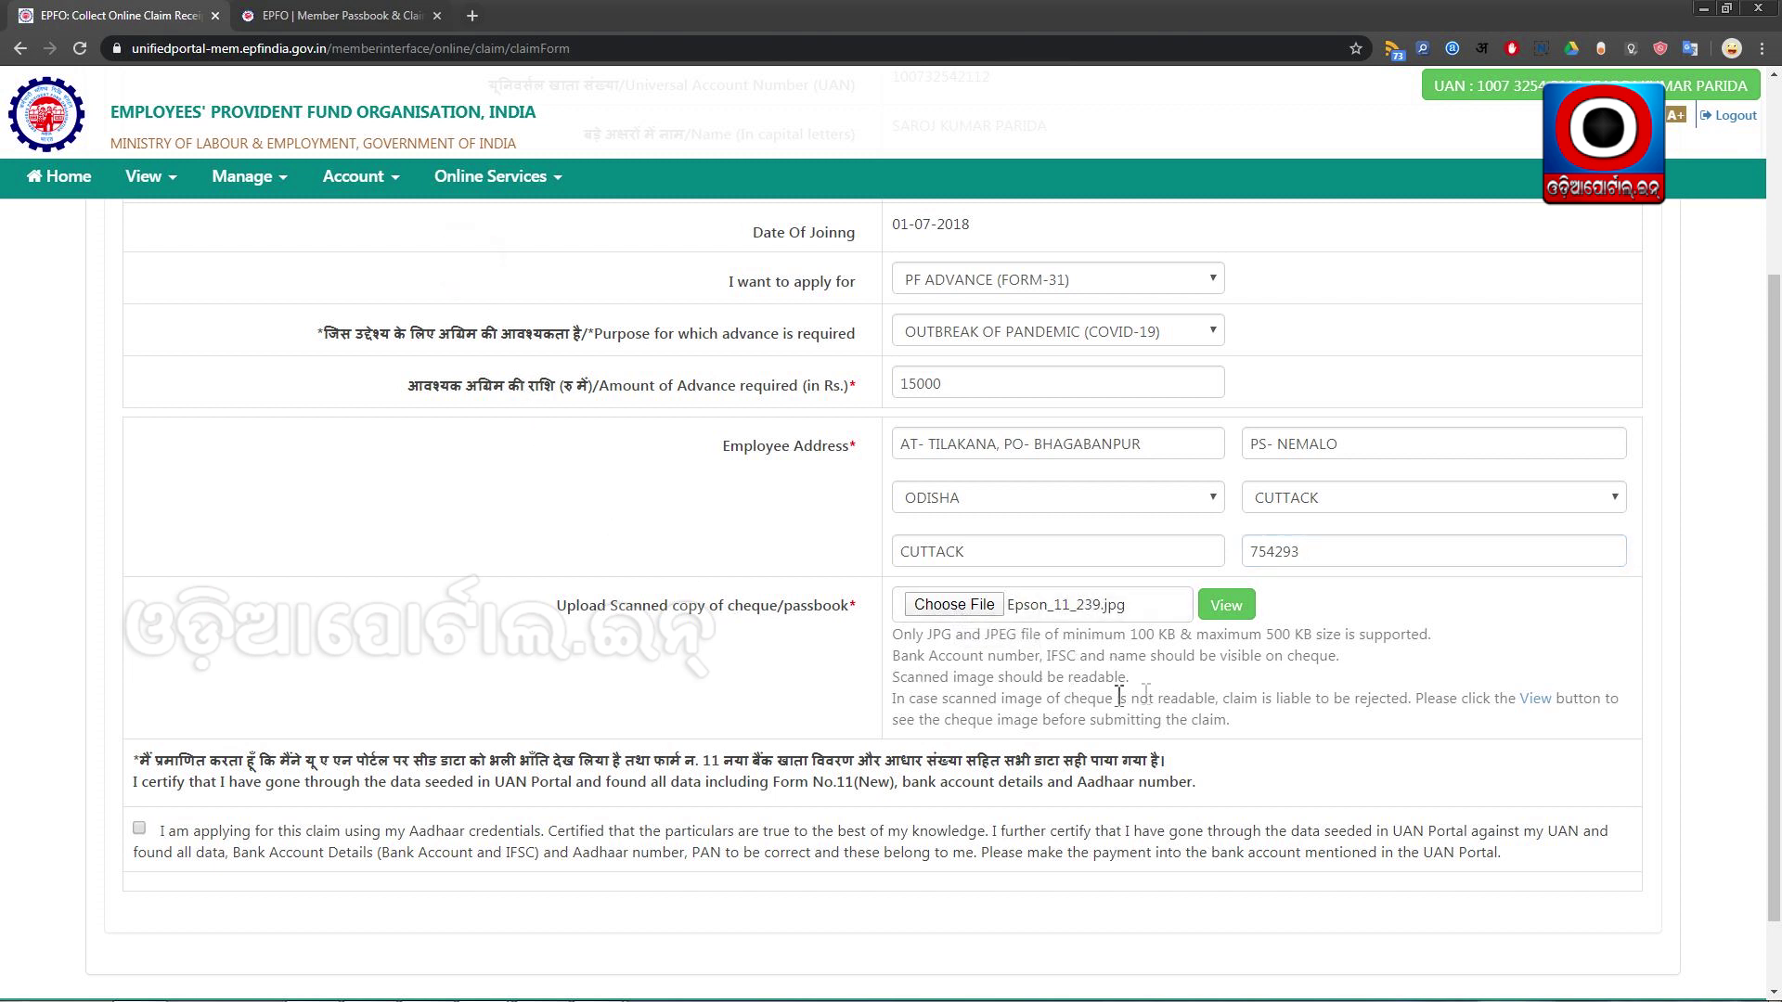
scroll(1160, 665, down, 2)
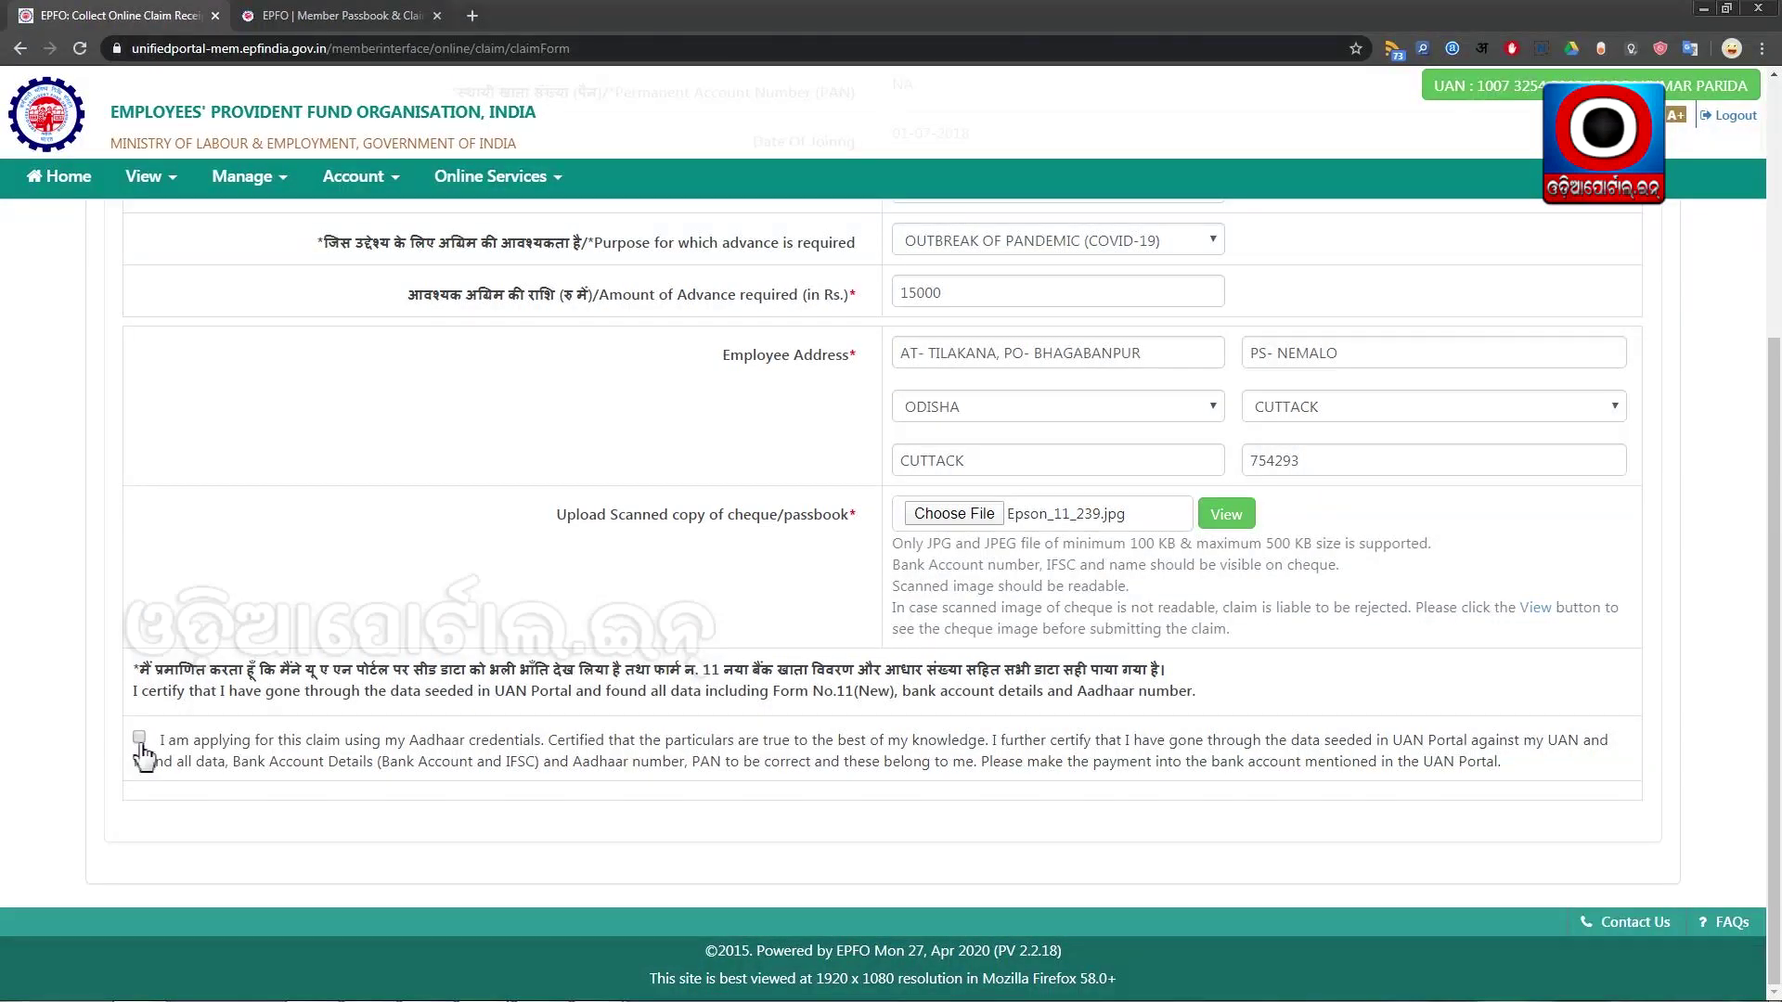
Accept the Aadhaar declaration and request the Aadhaar OTP
click(139, 739)
scroll(427, 743, down, 1)
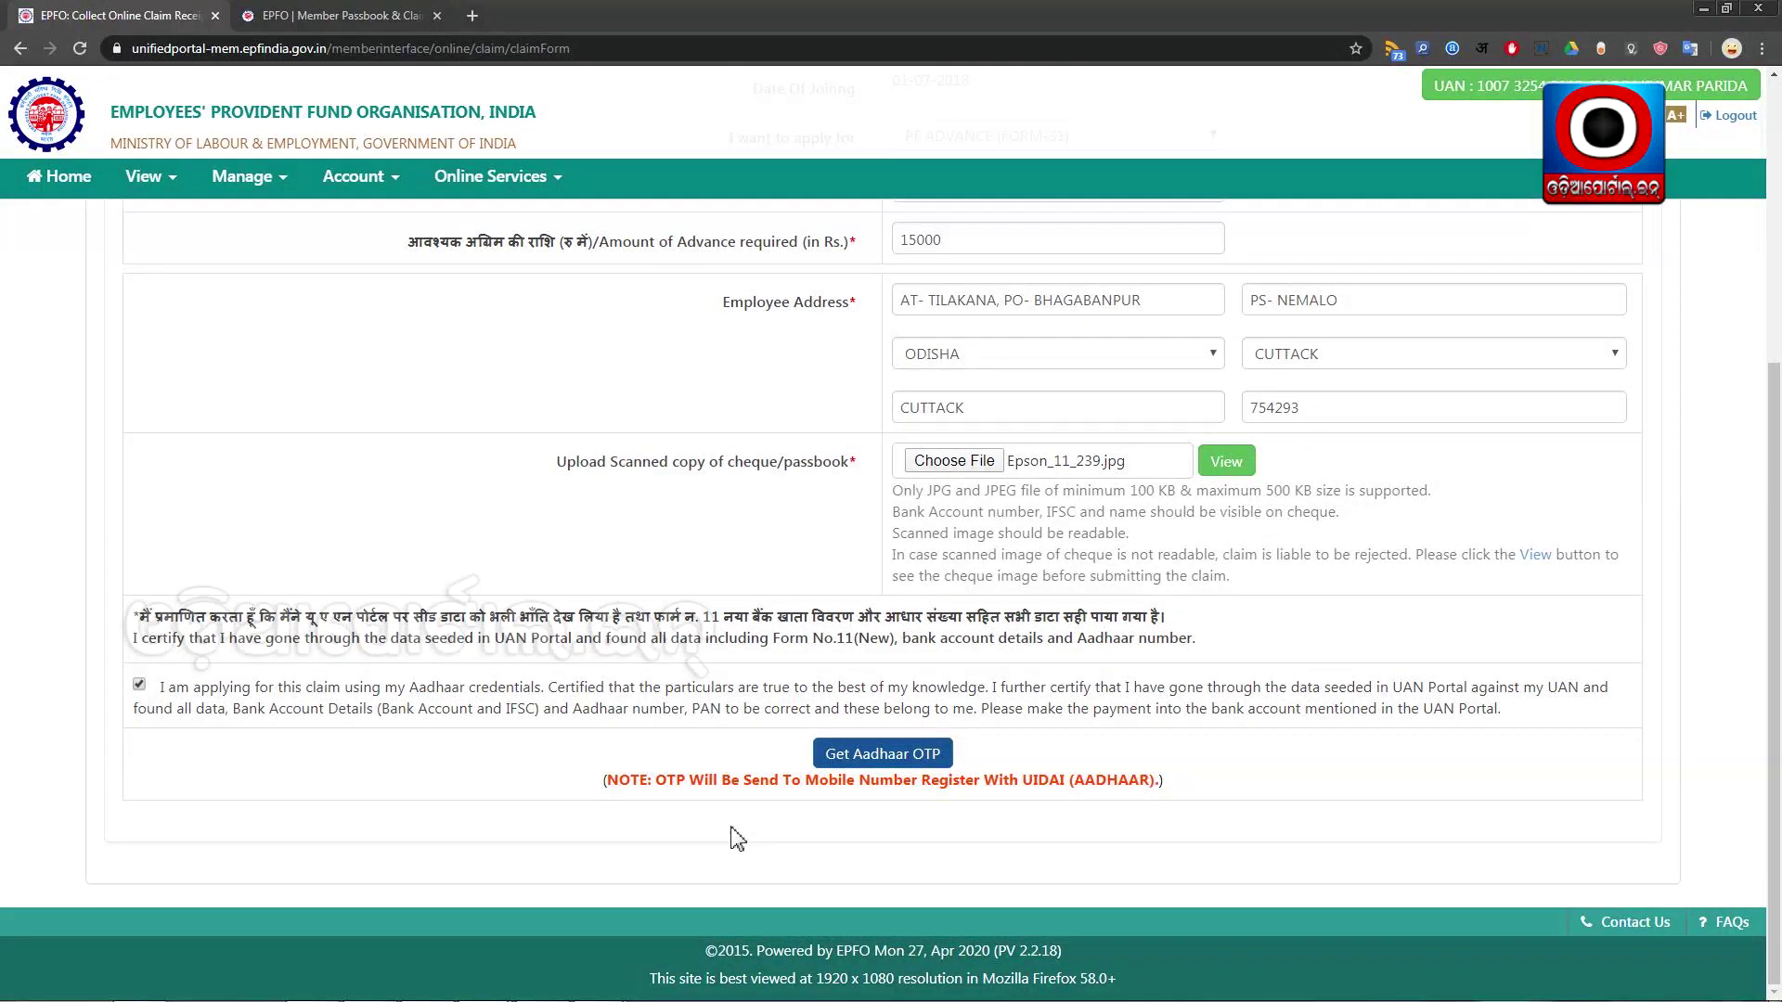
click(892, 763)
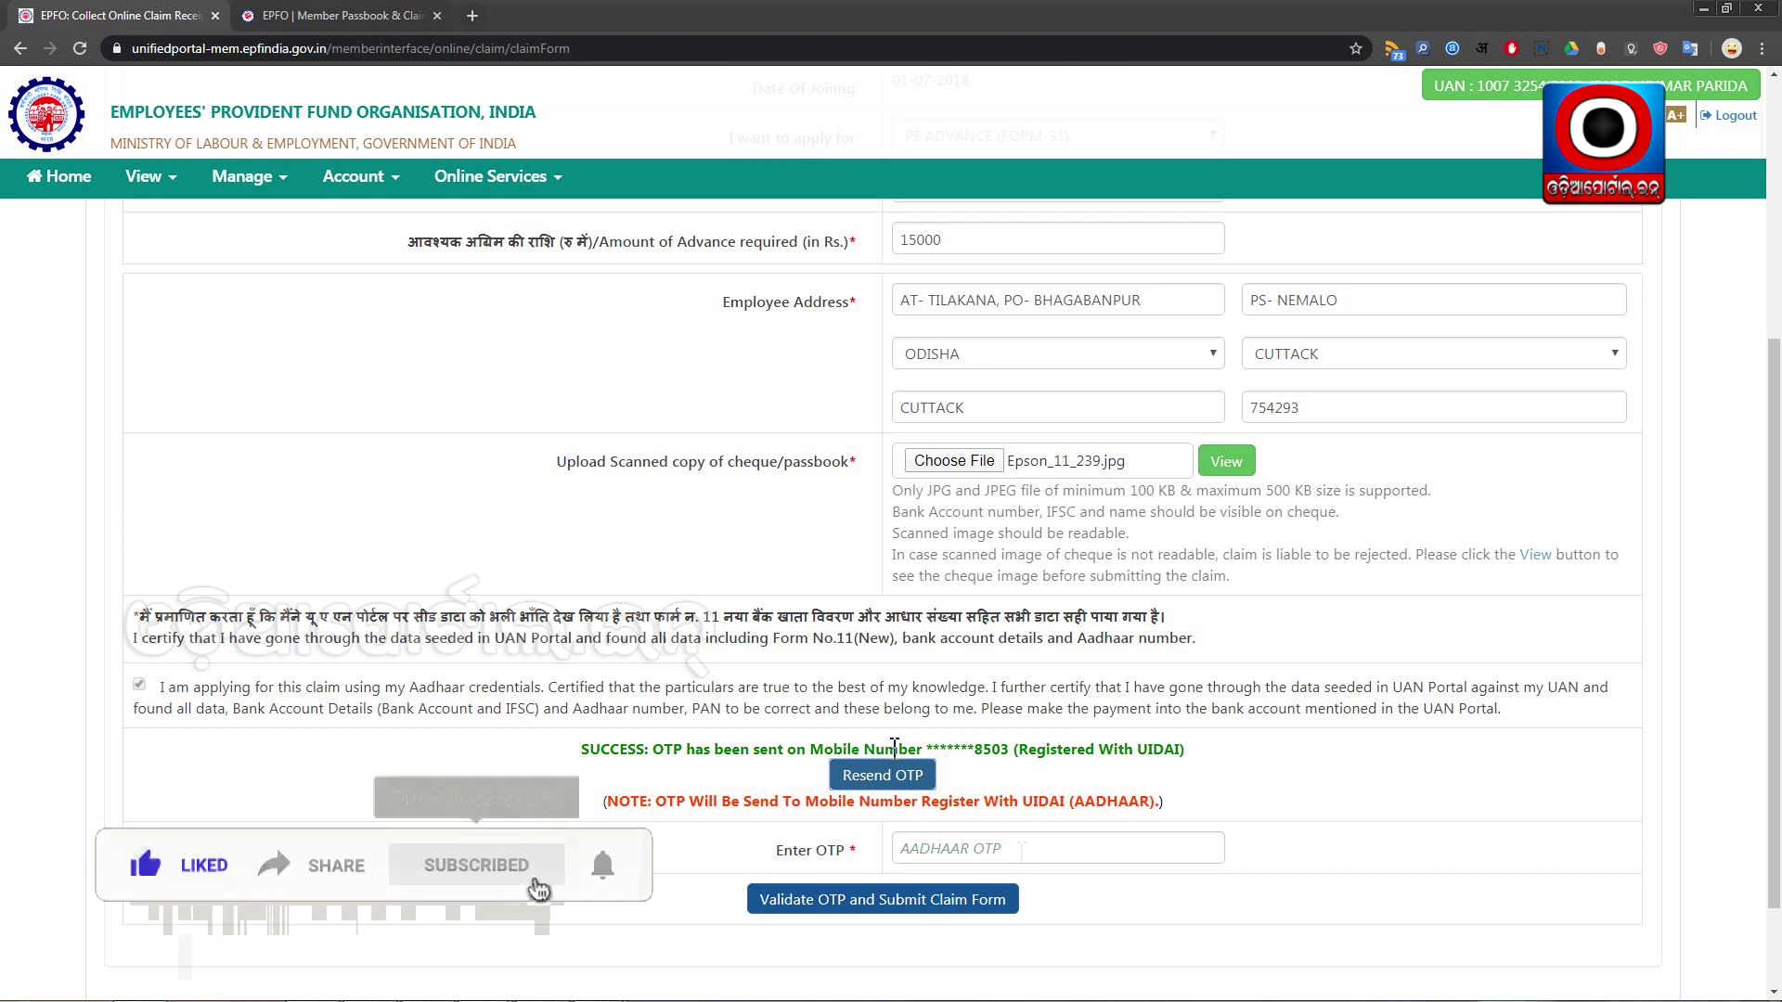
Enter the received OTP, validate it and submit the claim form
click(965, 848)
scroll(908, 916, down, 1)
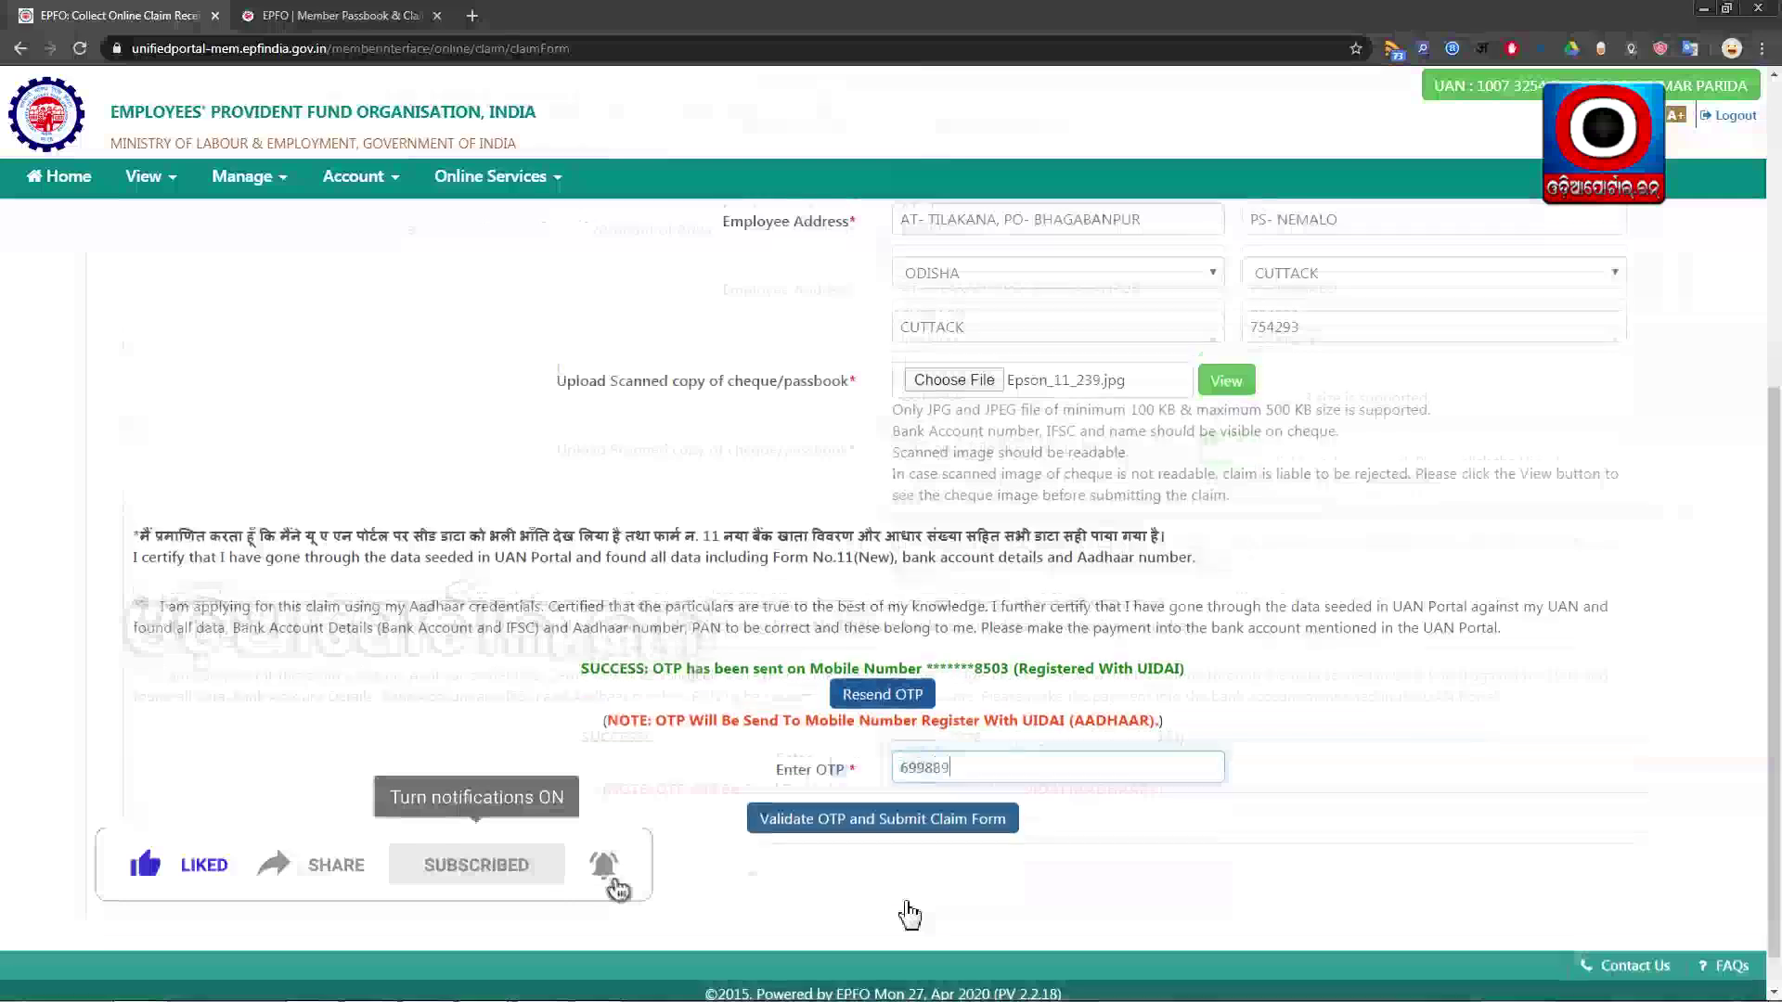
click(894, 815)
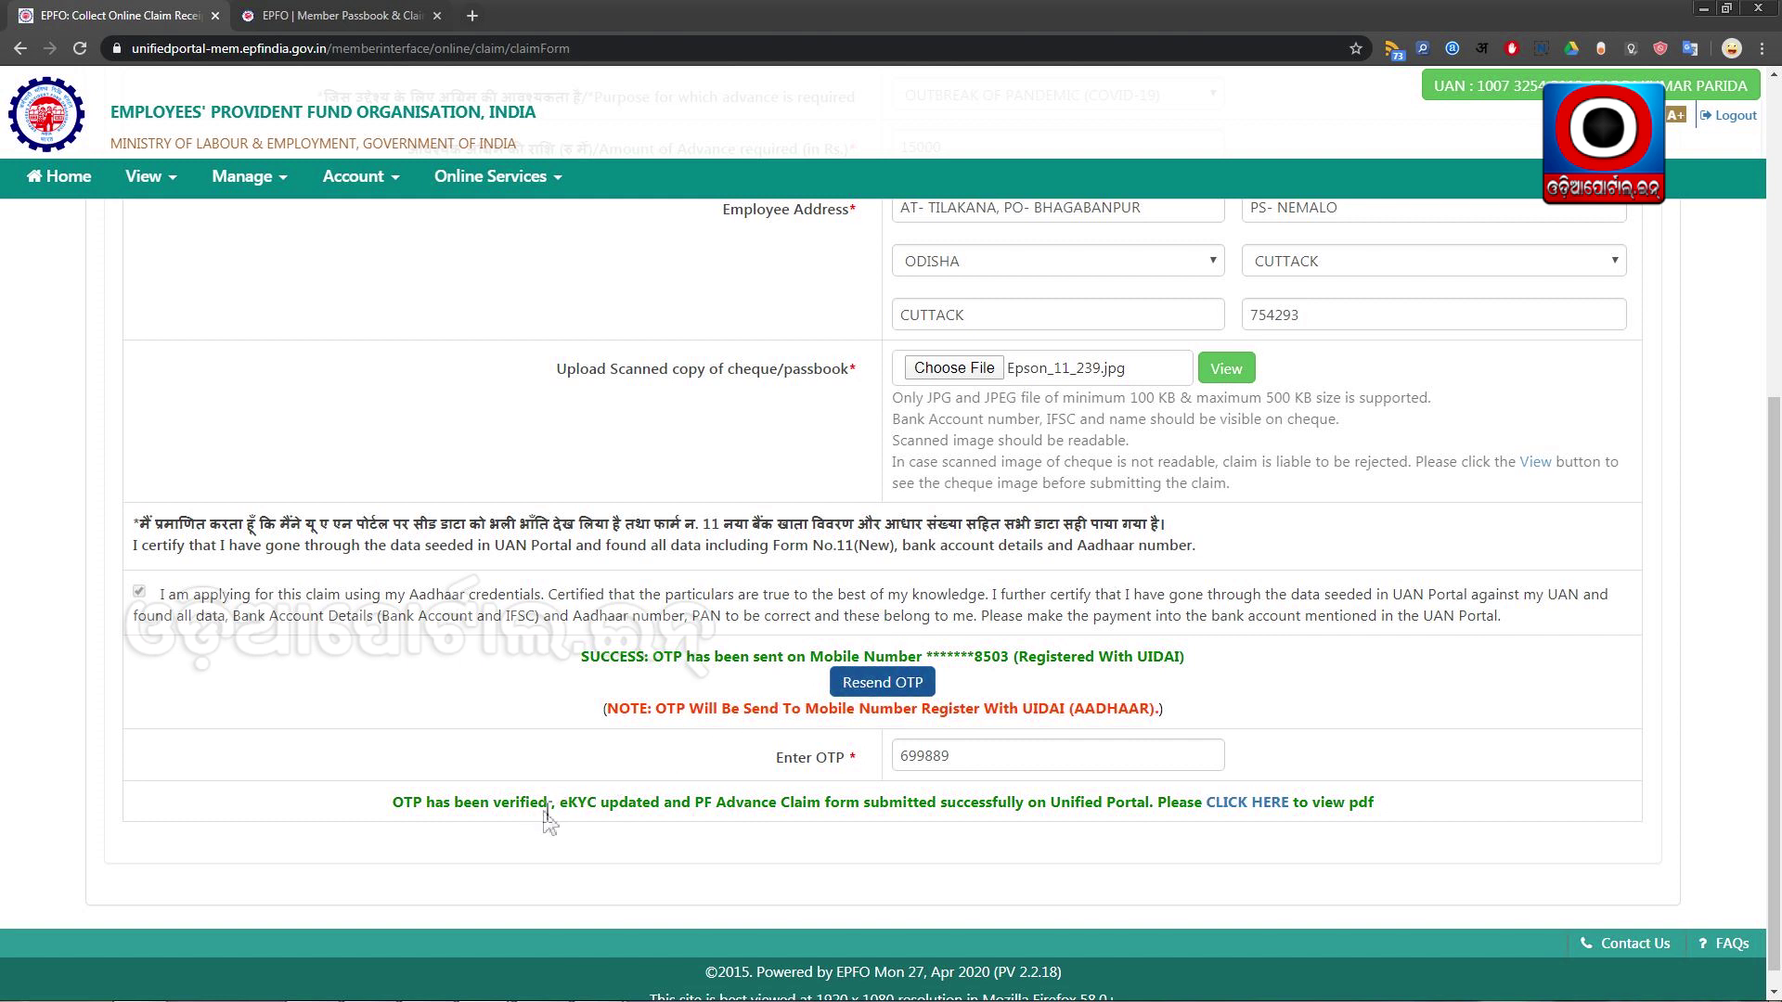
drag(558, 803, 1149, 804)
click(1154, 805)
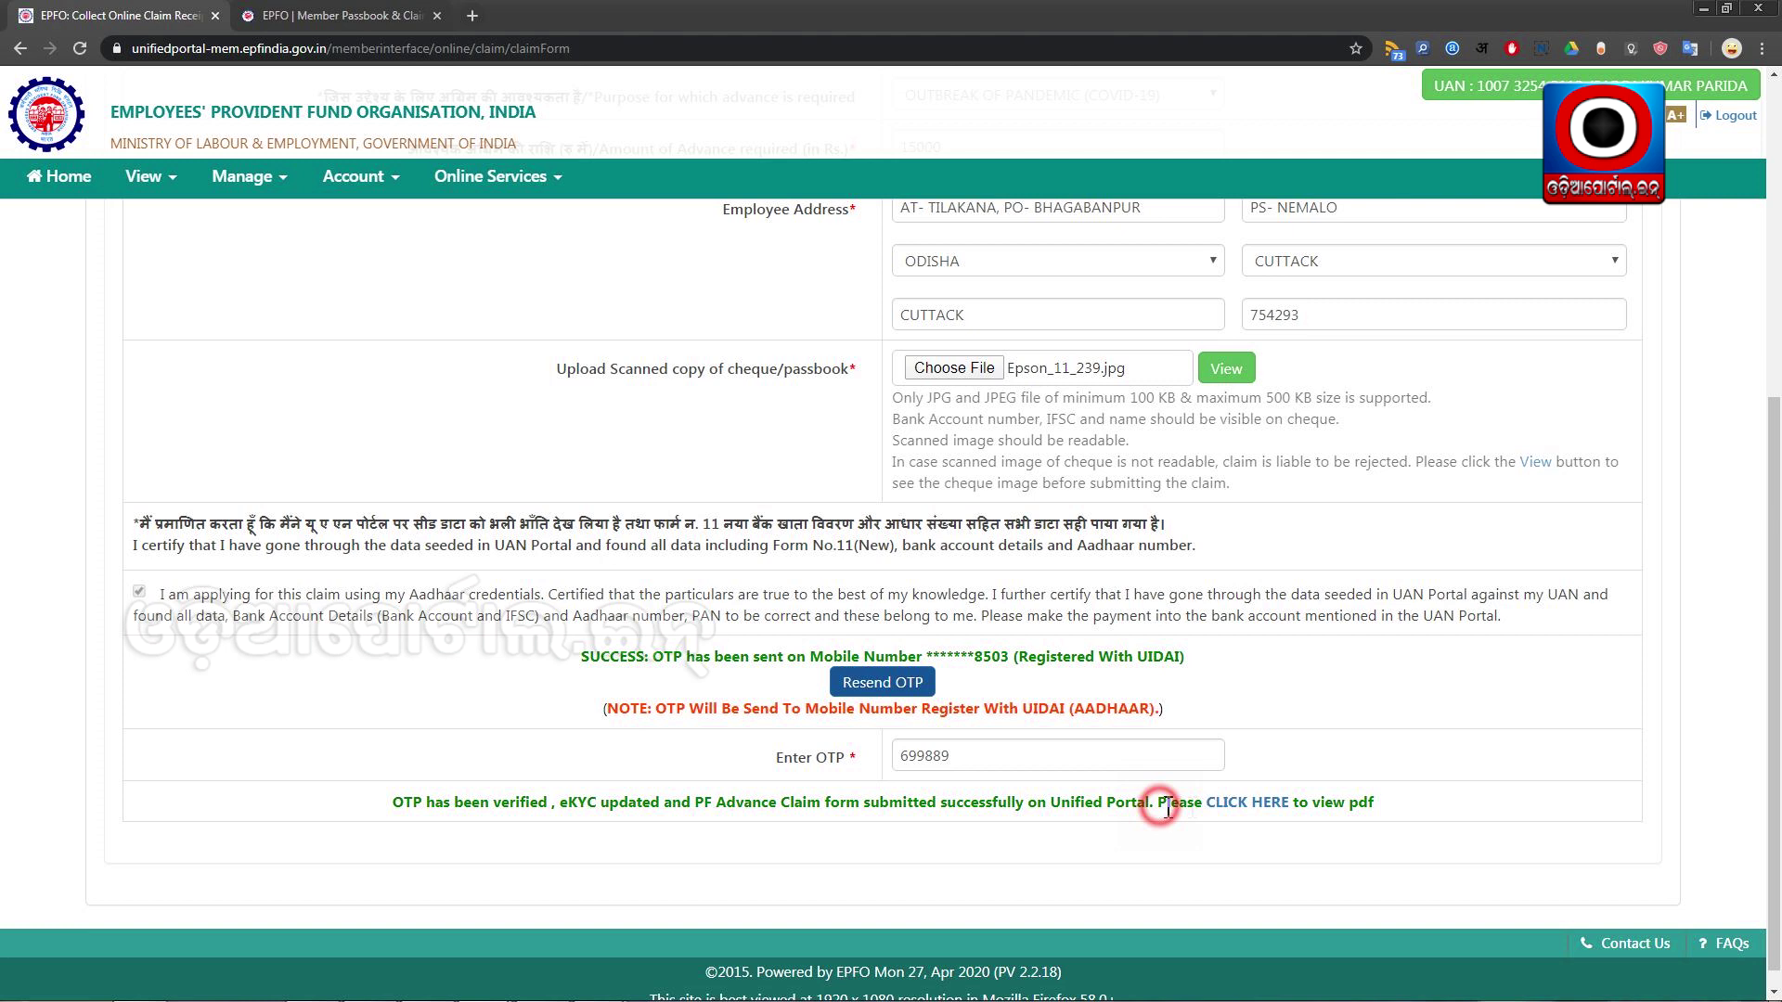
View the submitted claim as a PDF and download a copy
click(1253, 803)
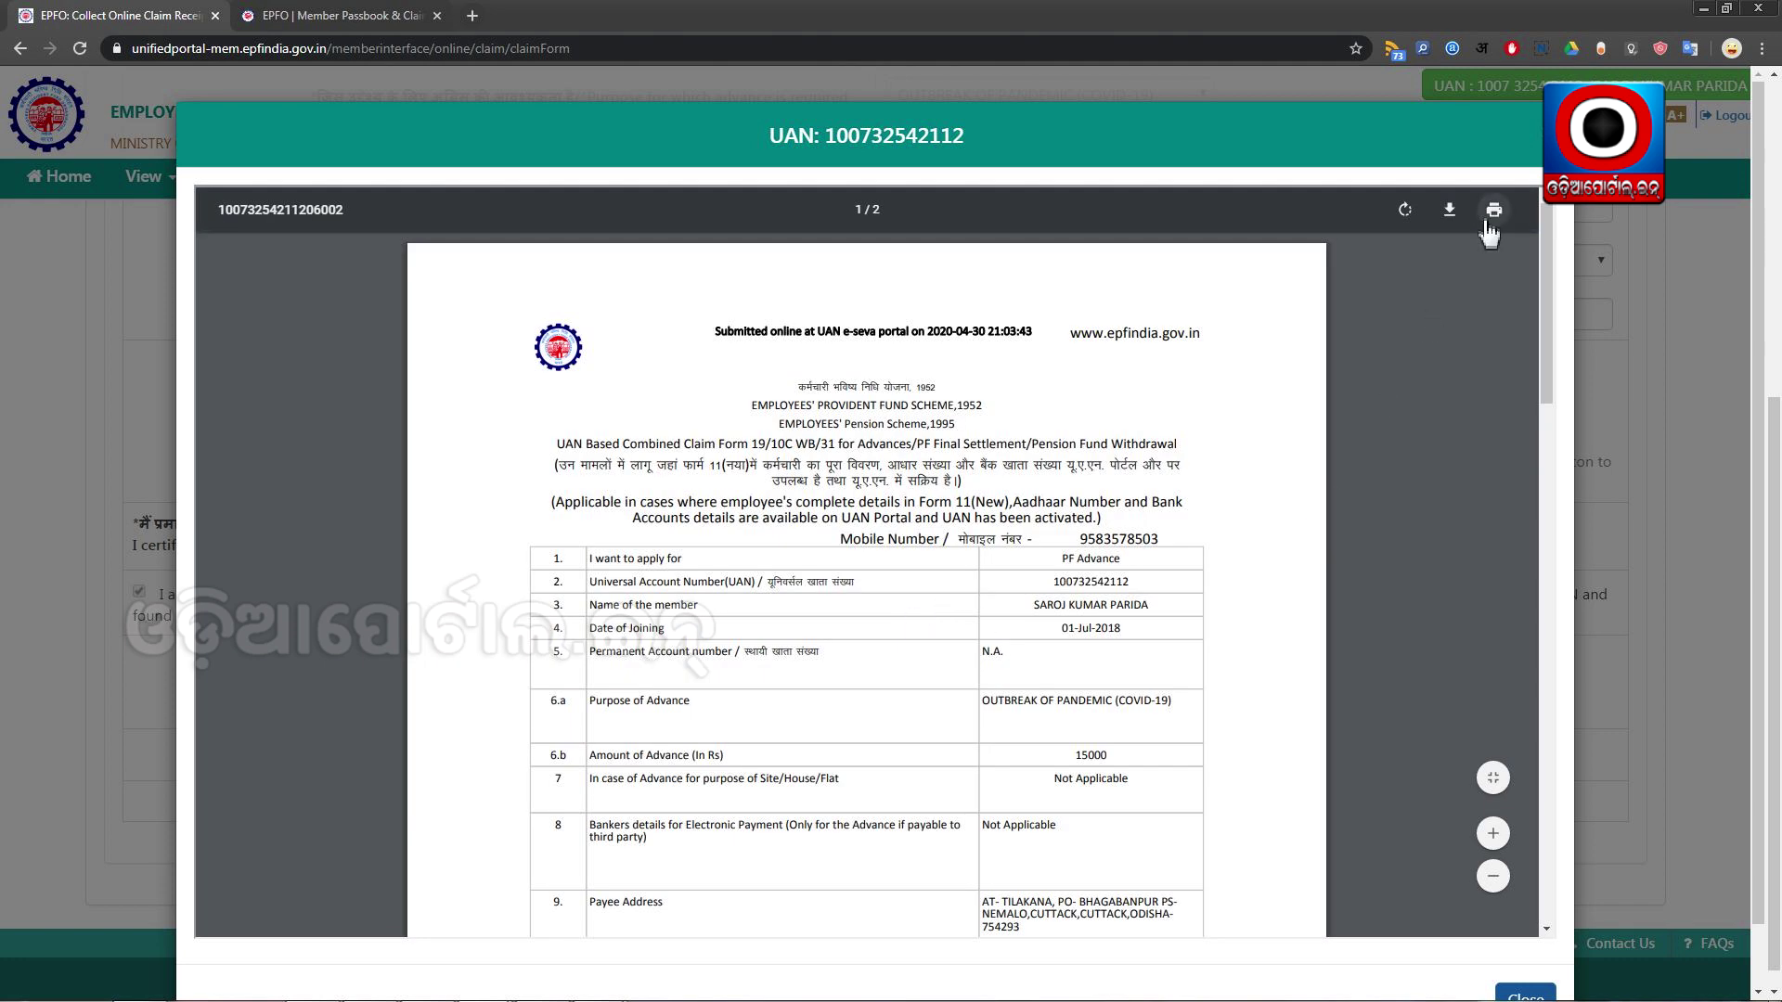
click(1449, 212)
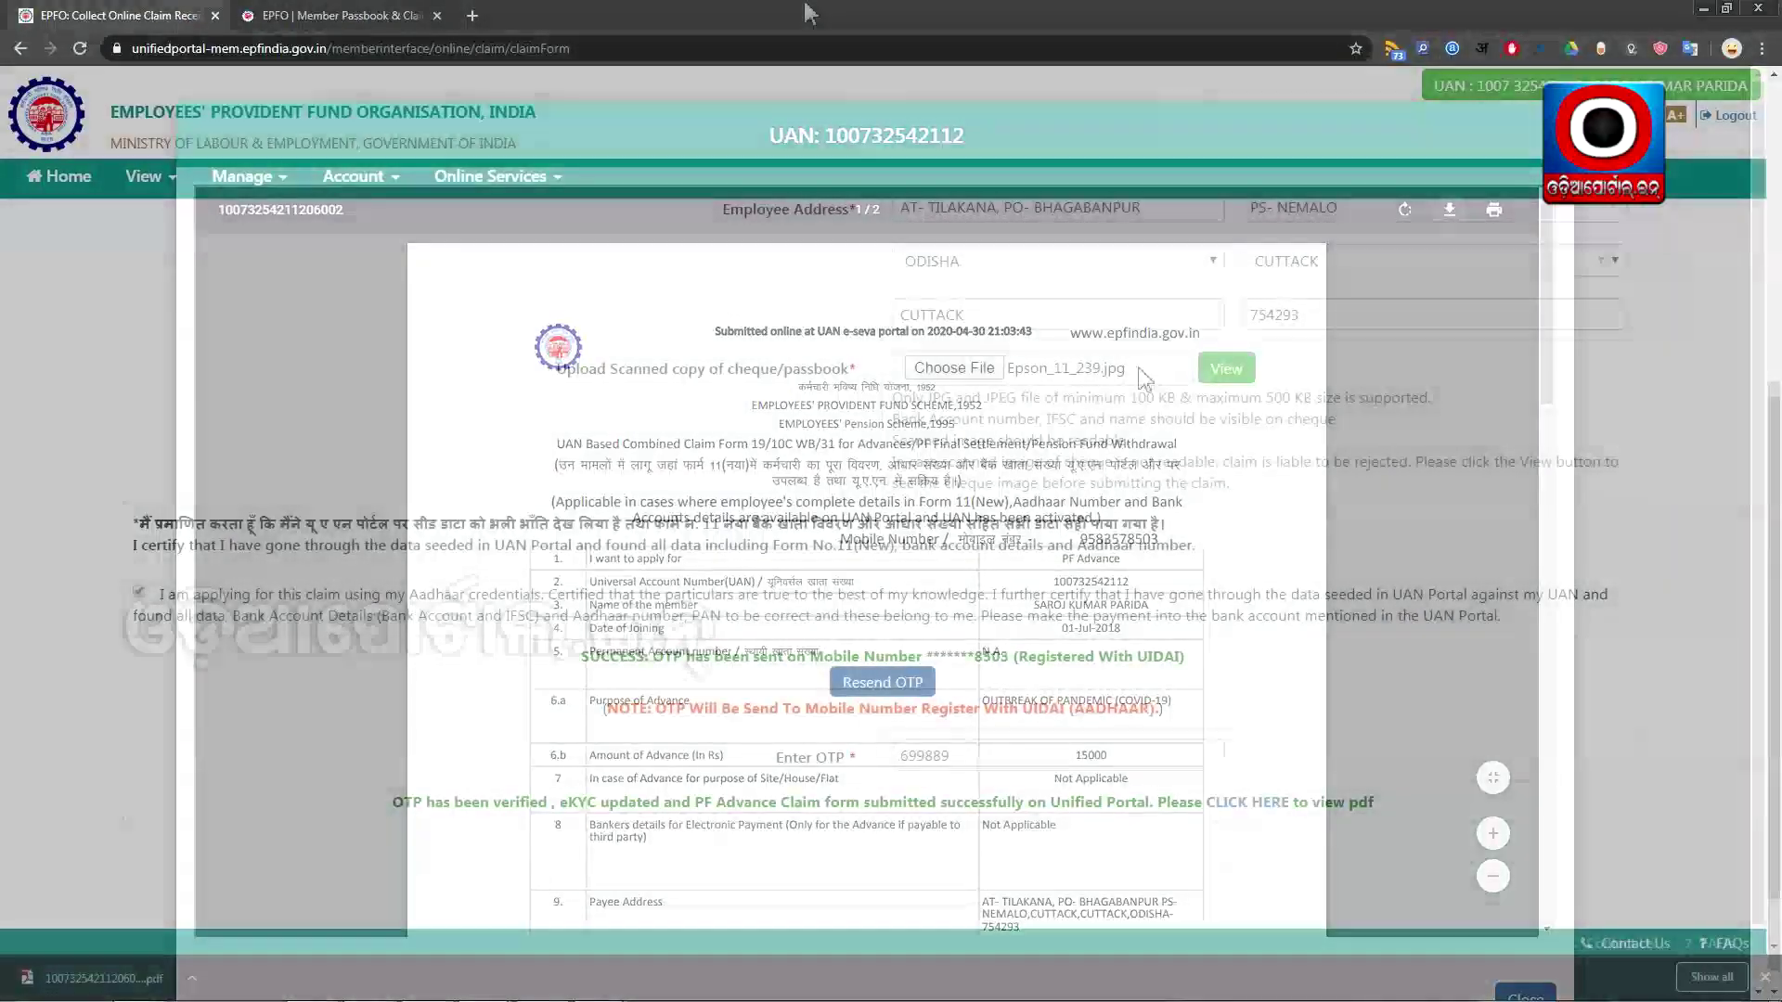